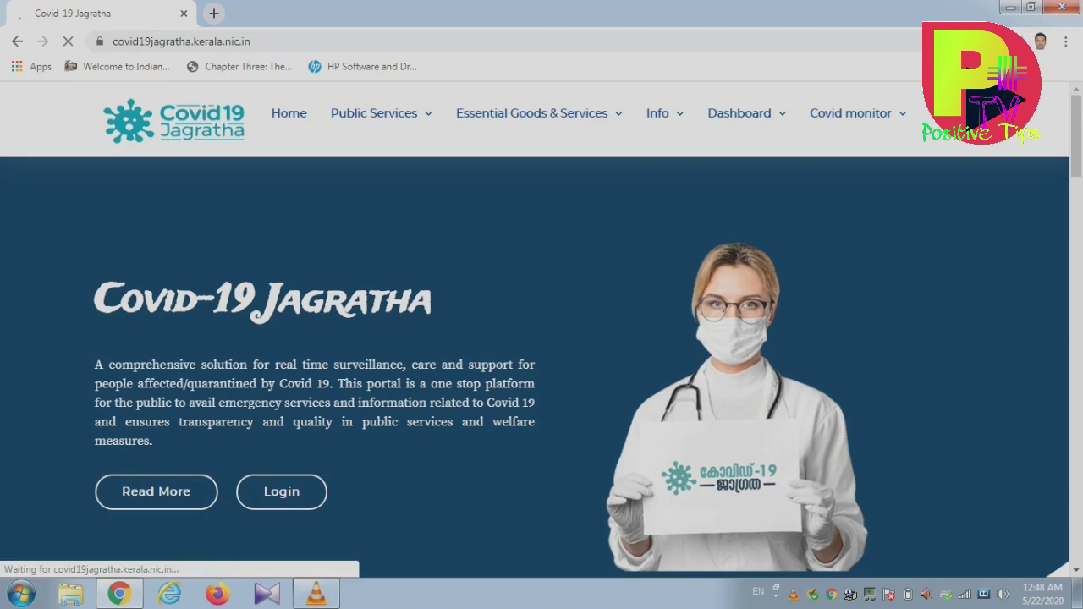
Open the Emergency/Exit Travel Pass form from the Public Services menu
{"action": "mouse_move", "coordinate": [374, 113]}
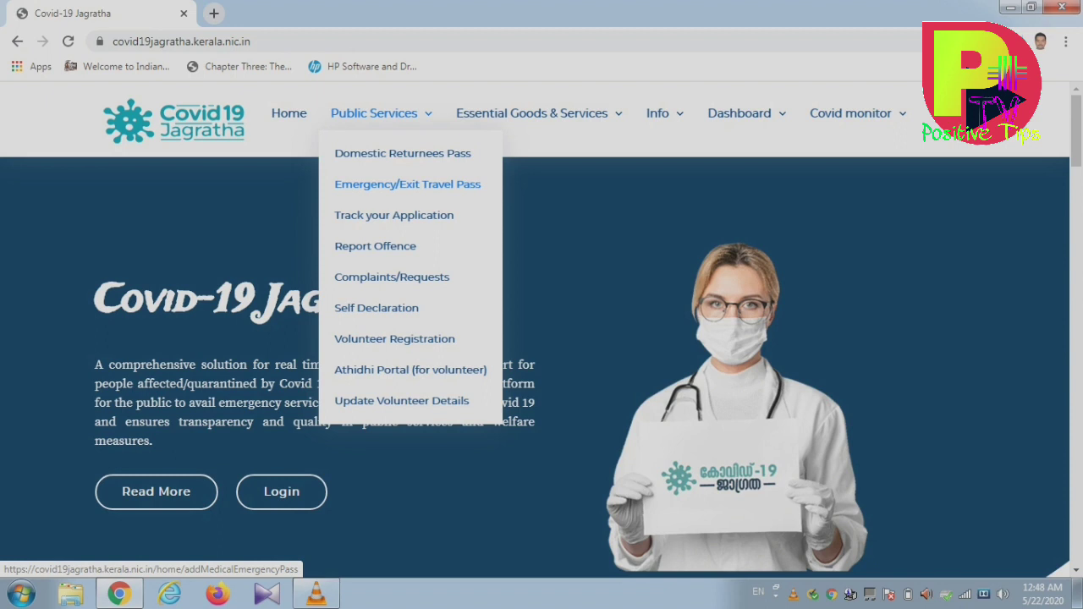
{"action": "left_click", "coordinate": [407, 183]}
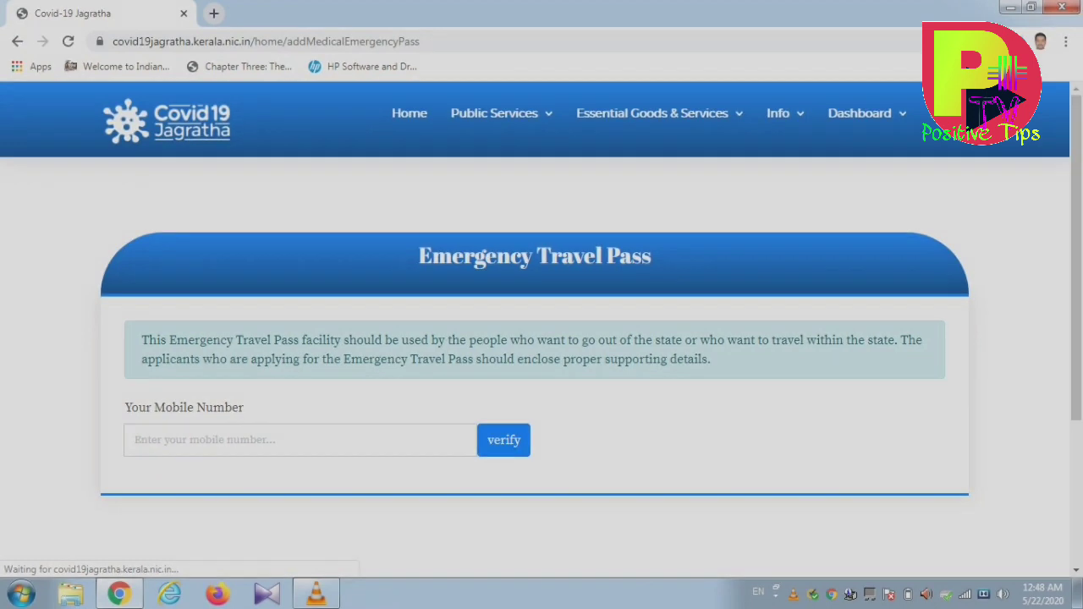
Enter the applicant's mobile number and request its verification
{"action": "left_click", "coordinate": [301, 440]}
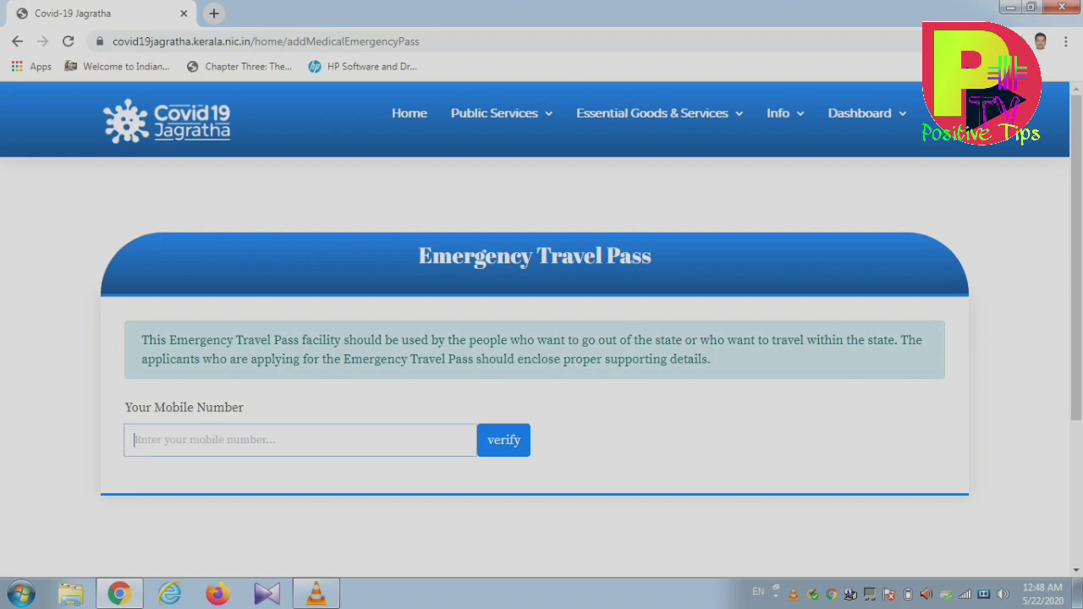
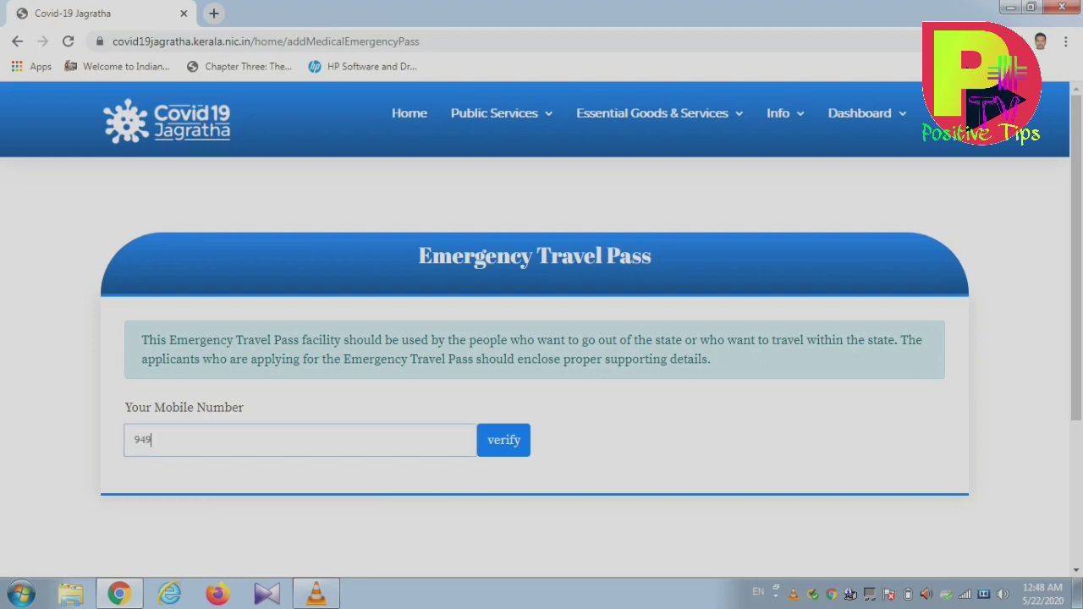
{"action": "left_click", "coordinate": [504, 440]}
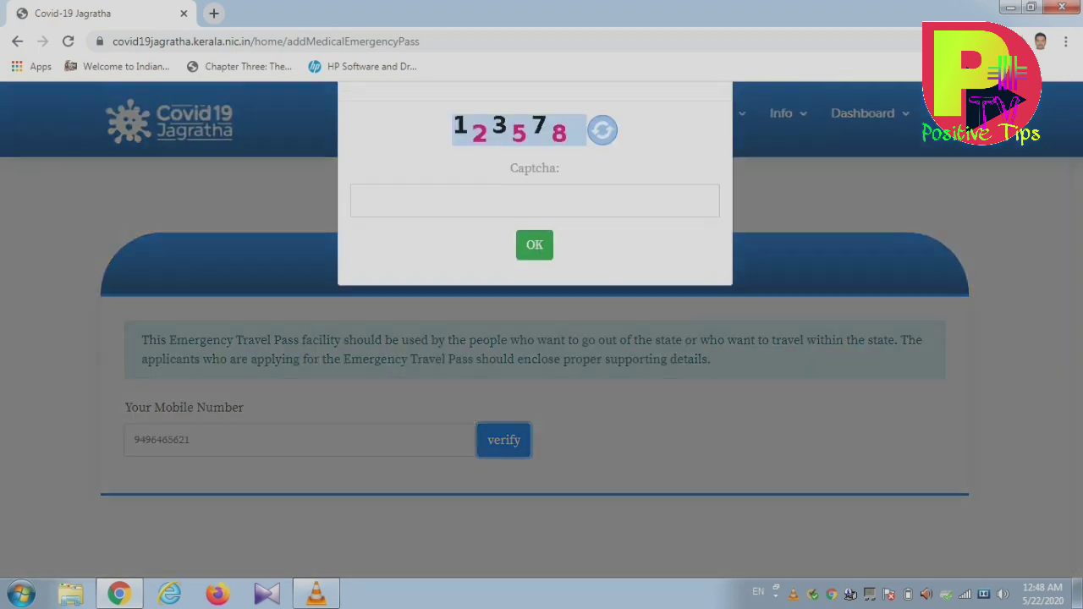
Submit the captcha code, then enter and verify the received OTP
{"action": "left_click", "coordinate": [535, 230]}
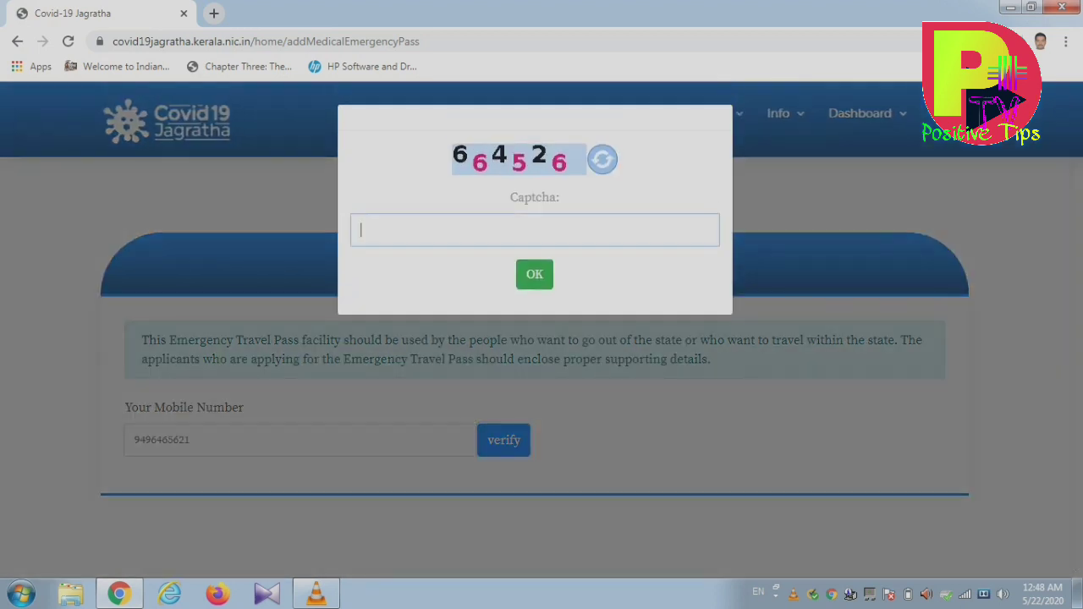
{"action": "key", "text": "Return"}
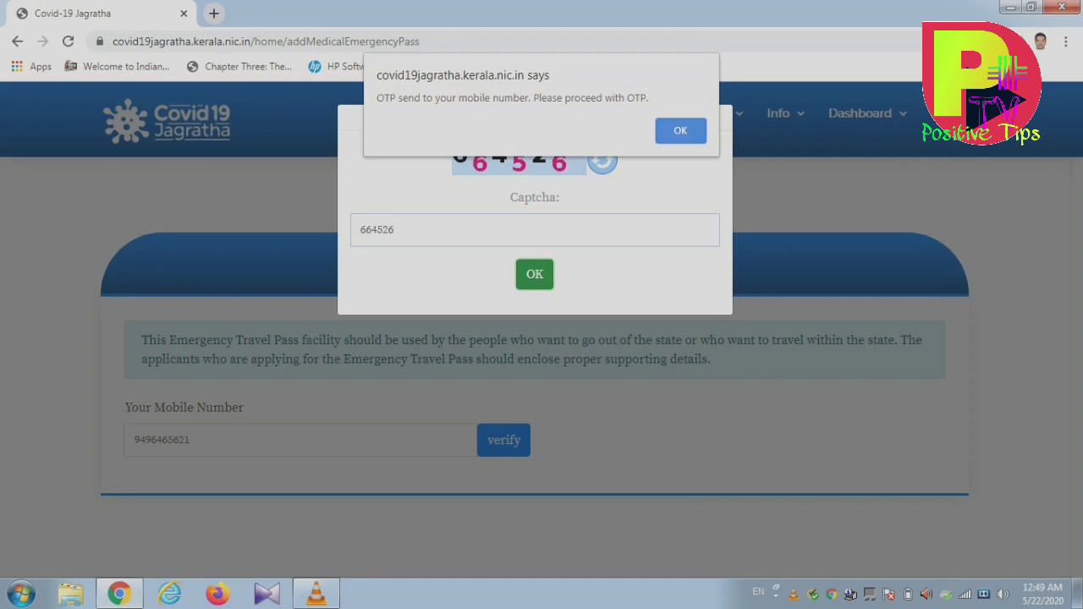
{"action": "key", "text": "Return"}
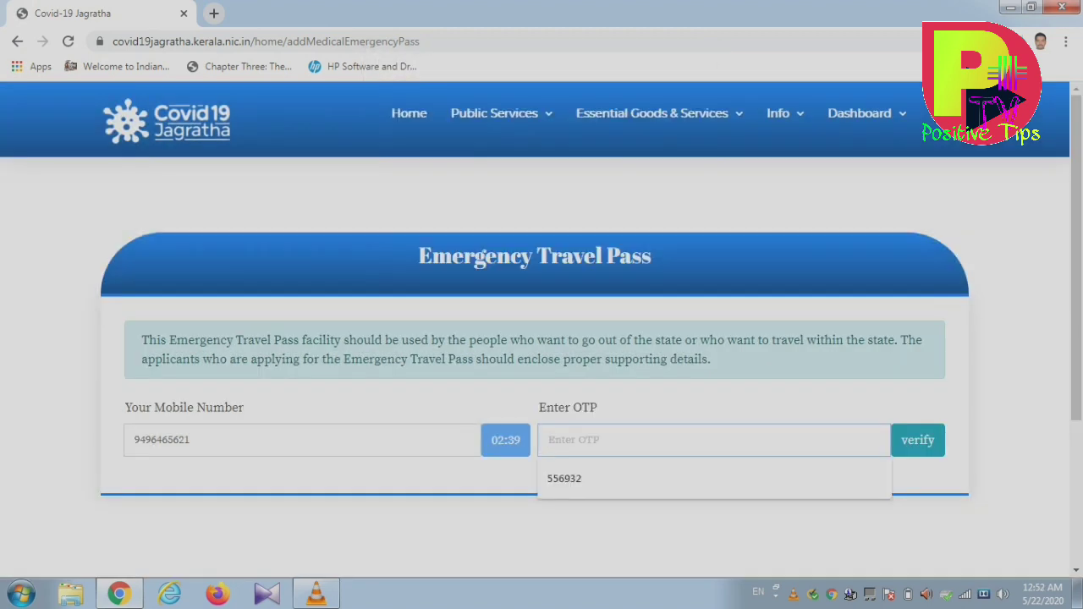
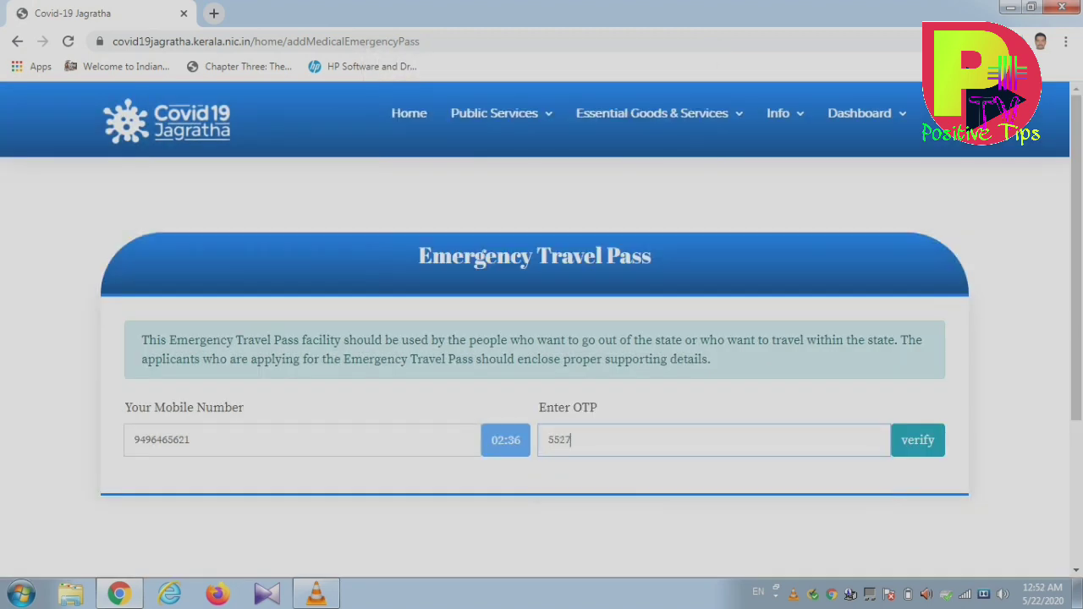
{"action": "key", "text": "Return"}
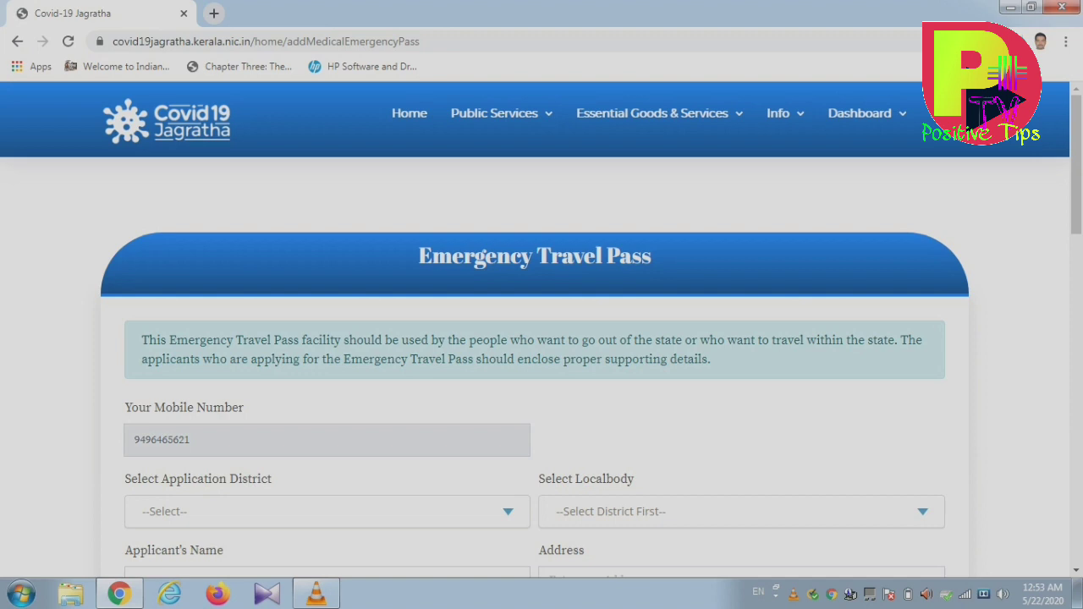
Select MALAPPURAM as the application district and EDAVANNA as the local body
{"action": "scroll", "coordinate": [542, 339], "scroll_direction": "down", "scroll_amount": 3}
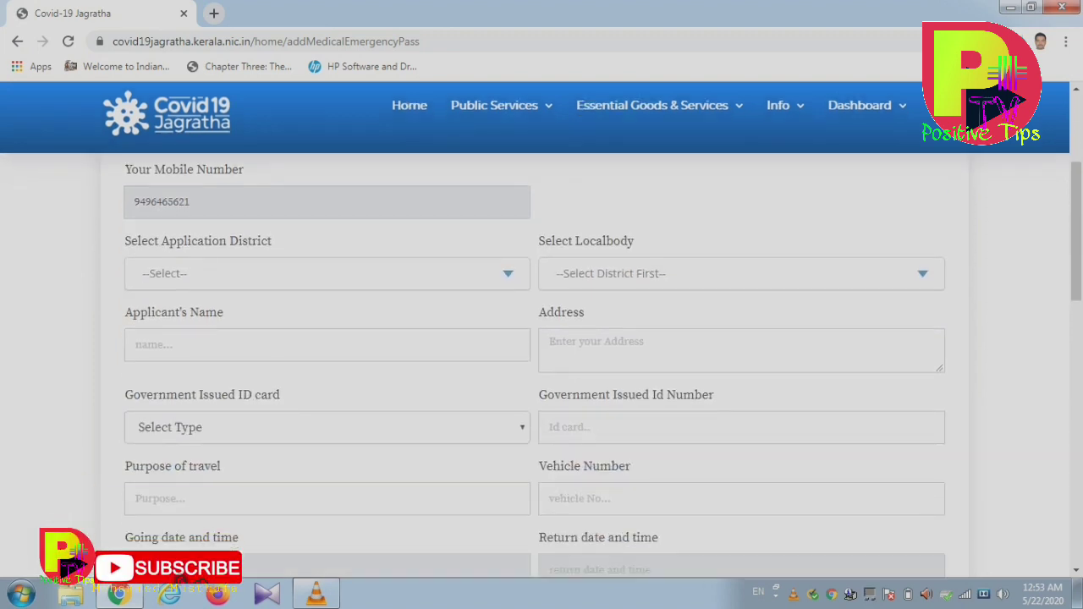
{"action": "left_click", "coordinate": [327, 273]}
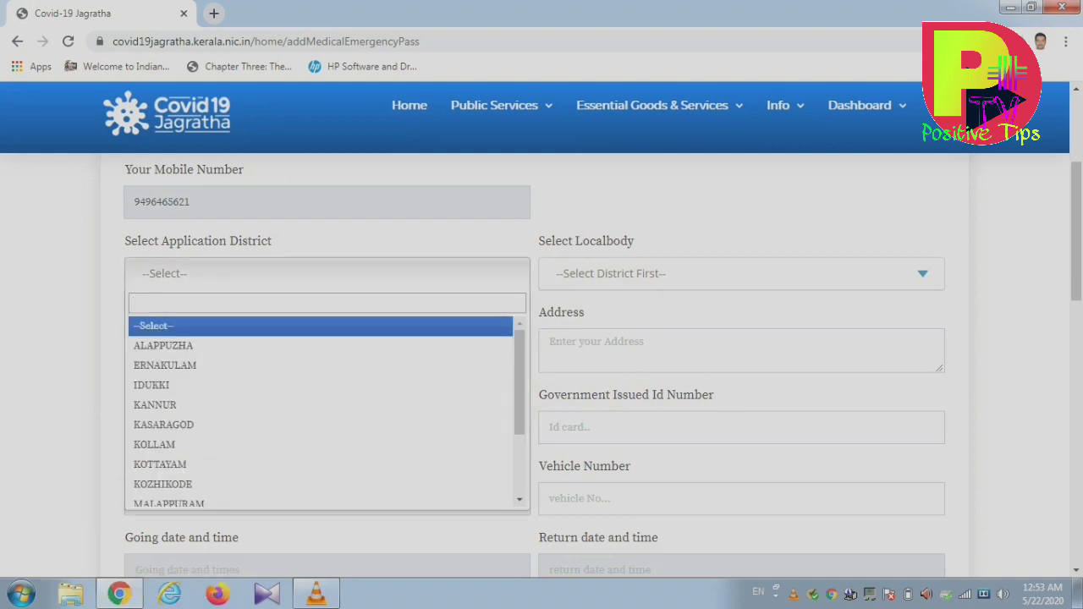
{"action": "key", "text": "Down"}
{"action": "key", "text": "Down"}
{"action": "key", "text": "Down"}
{"action": "key", "text": "Down"}
{"action": "key", "text": "Down"}
{"action": "key", "text": "Down"}
{"action": "key", "text": "Down"}
{"action": "key", "text": "Down"}
{"action": "key", "text": "Down"}
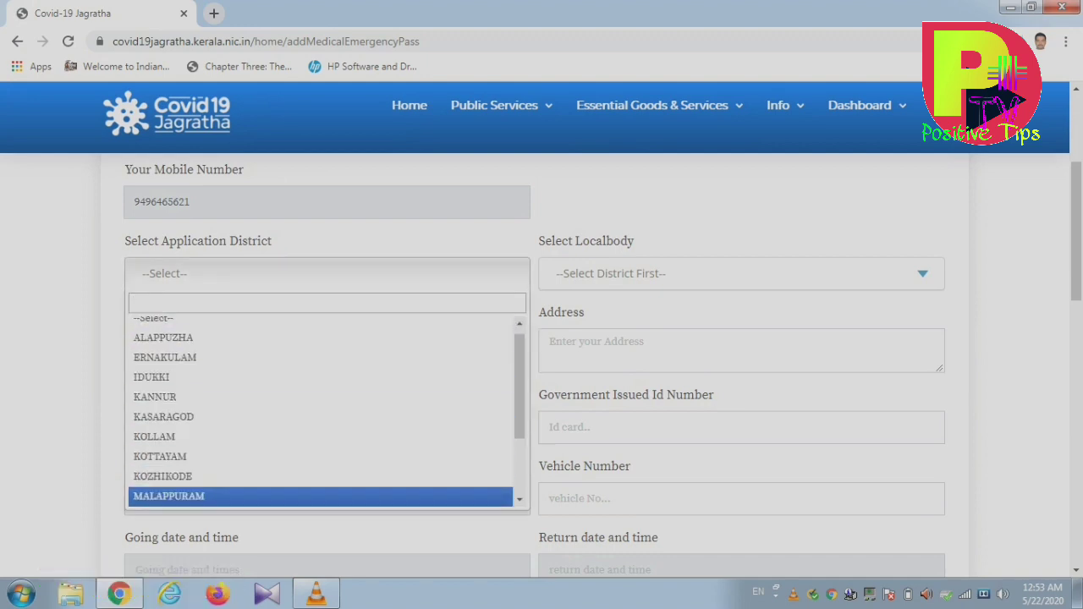
{"action": "key", "text": "Return"}
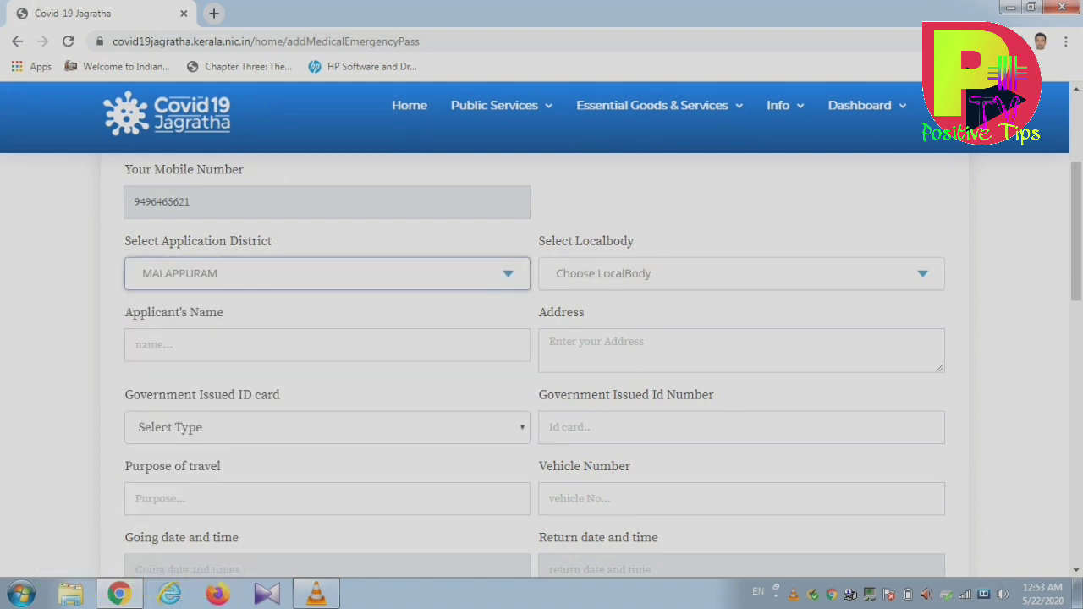
{"action": "left_click", "coordinate": [742, 273]}
{"action": "scroll", "coordinate": [592, 381], "scroll_direction": "down", "scroll_amount": 5}
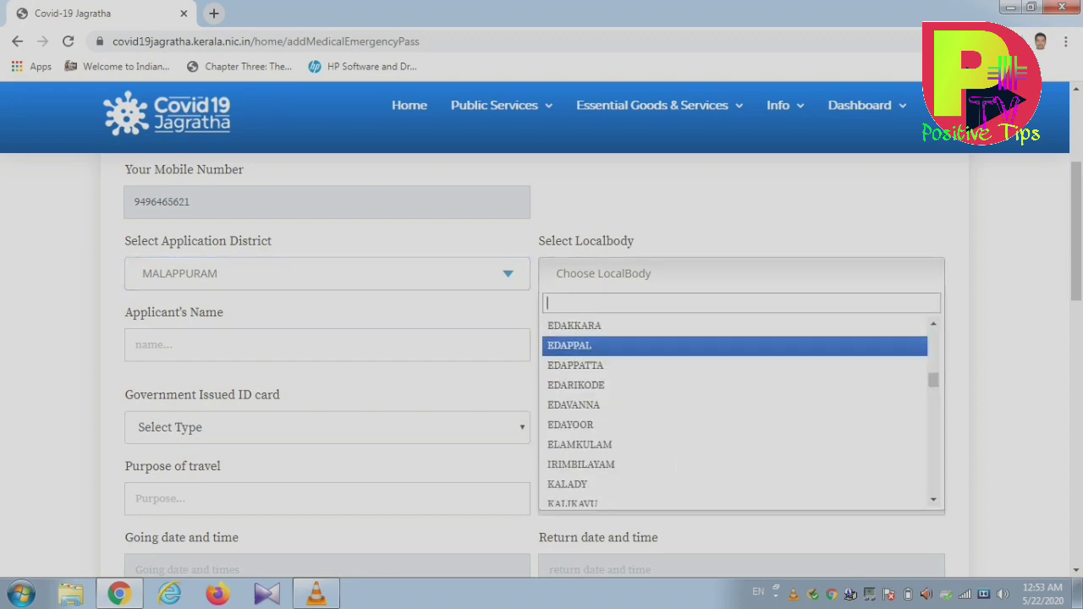
{"action": "left_click", "coordinate": [574, 405]}
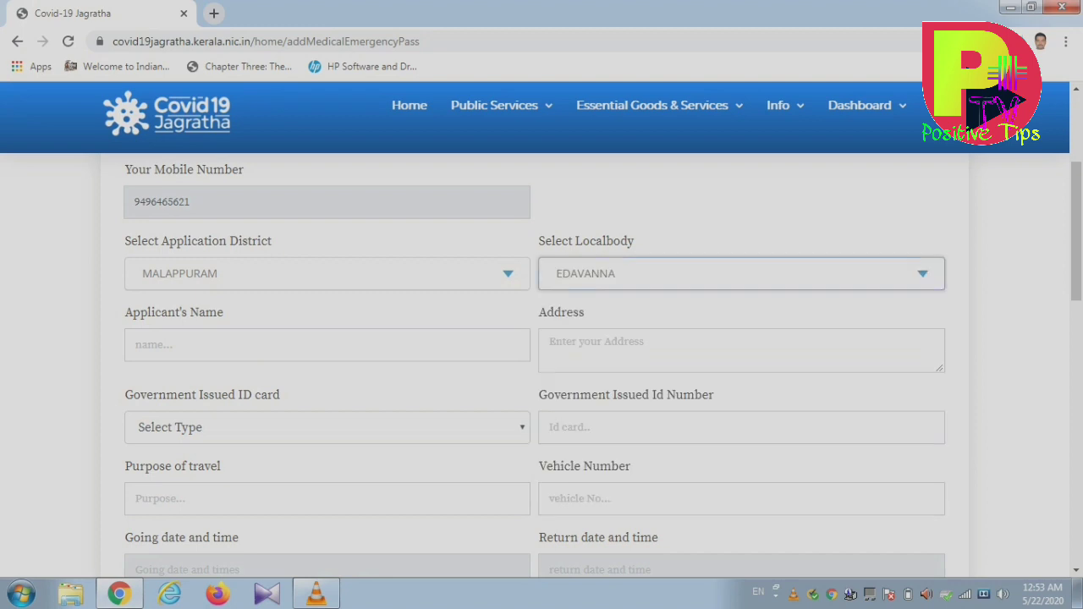
Fill in the applicant's name from the saved suggestion and paste in the address
{"action": "left_click", "coordinate": [327, 345]}
{"action": "key", "text": "Caps_Lock"}
{"action": "type", "text": "MUHAMMED"}
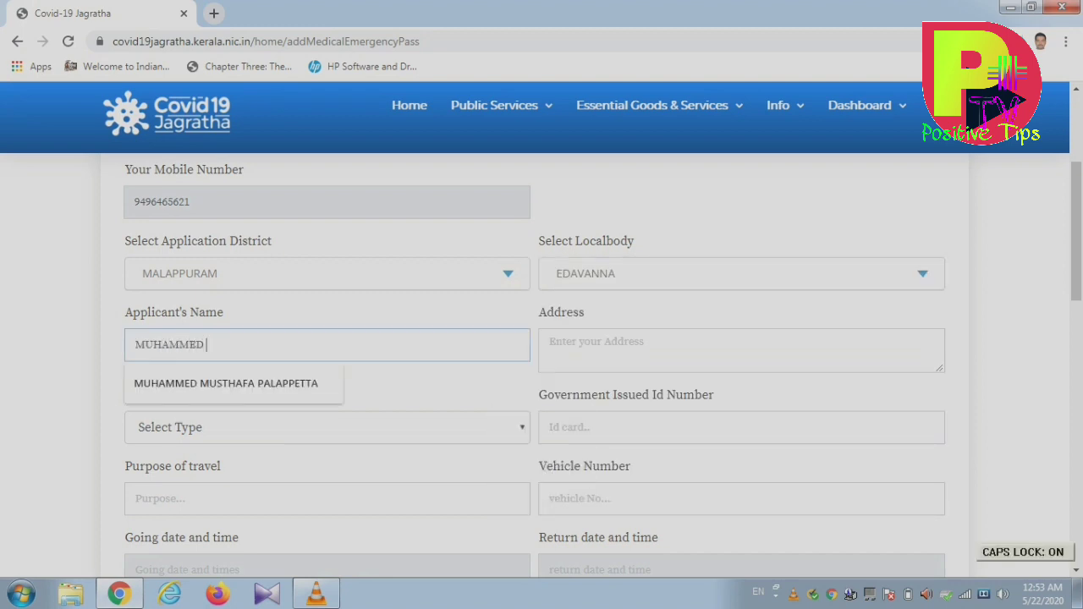
{"action": "key", "text": "Down"}
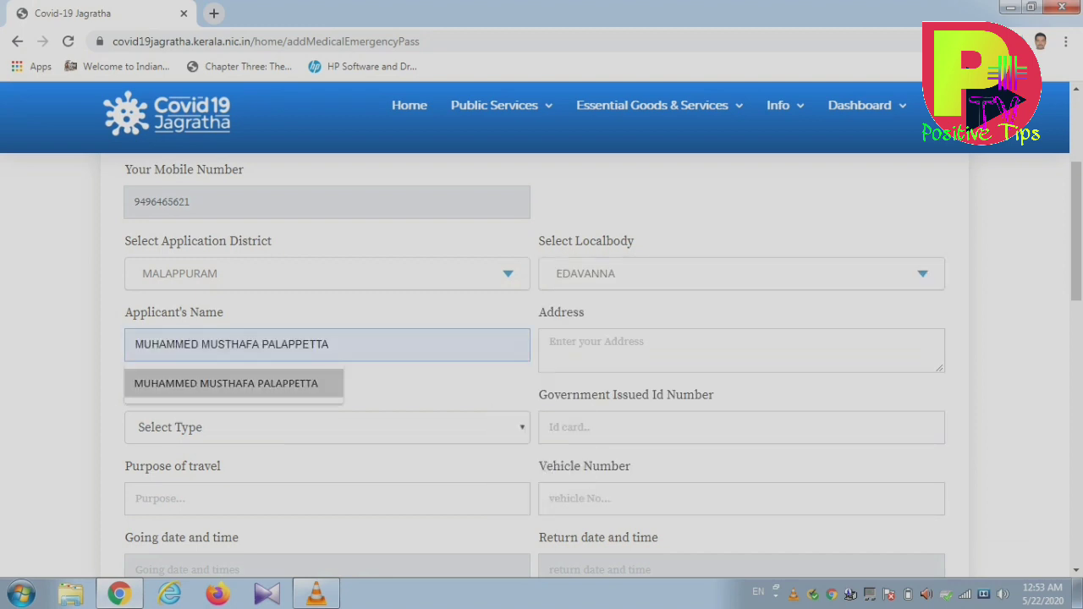
{"action": "key", "text": "Return"}
{"action": "key", "text": "Tab"}
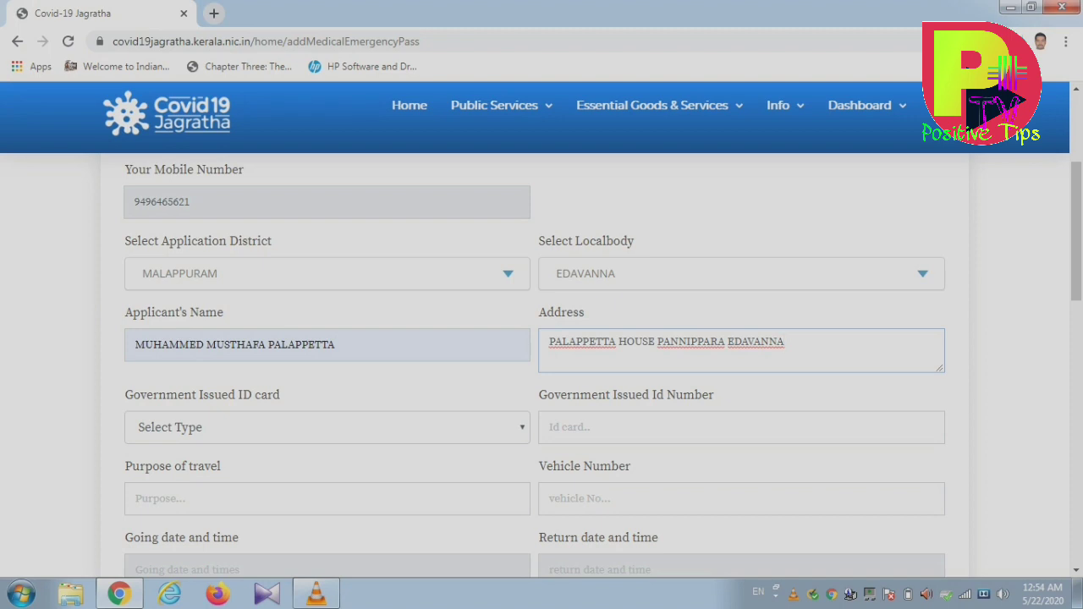
Choose Aadhar Card as the ID card type
{"action": "key", "text": "Tab"}
{"action": "key", "text": "alt+Down"}
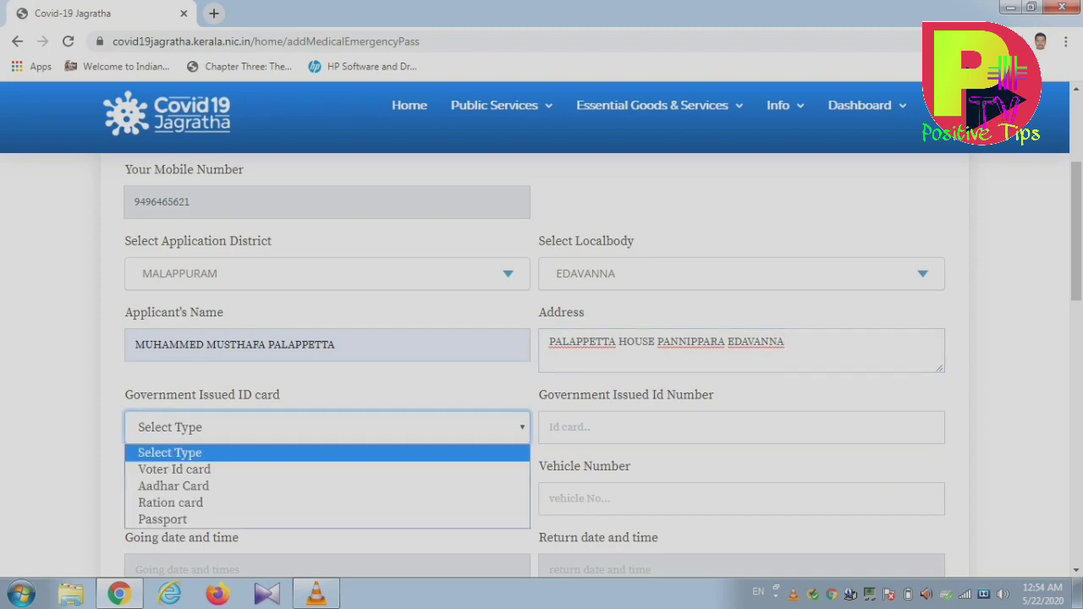
{"action": "key", "text": "Down"}
{"action": "key", "text": "Down"}
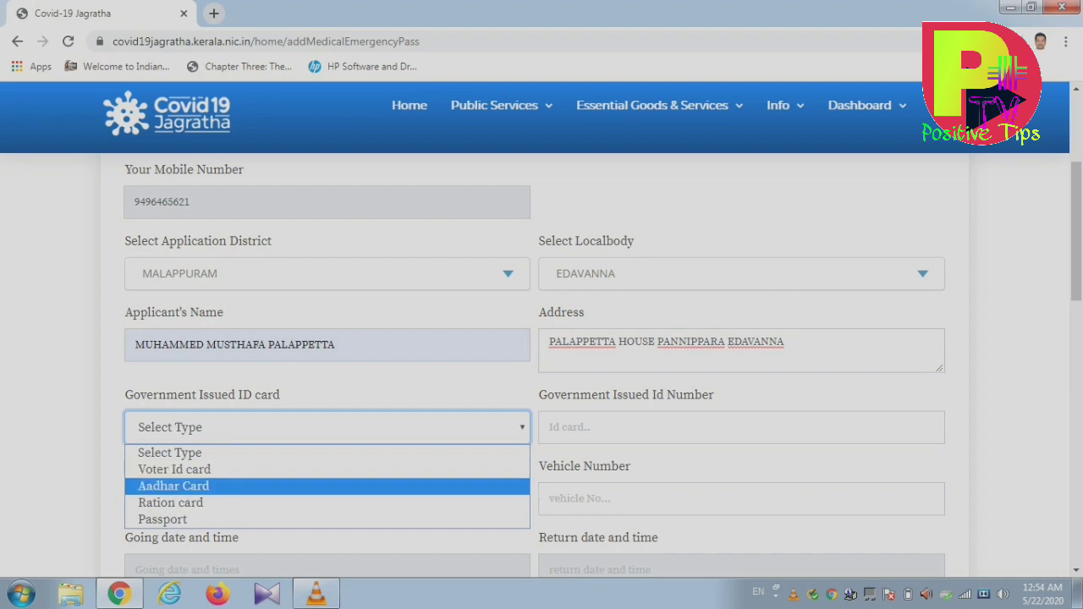
{"action": "key", "text": "Return"}
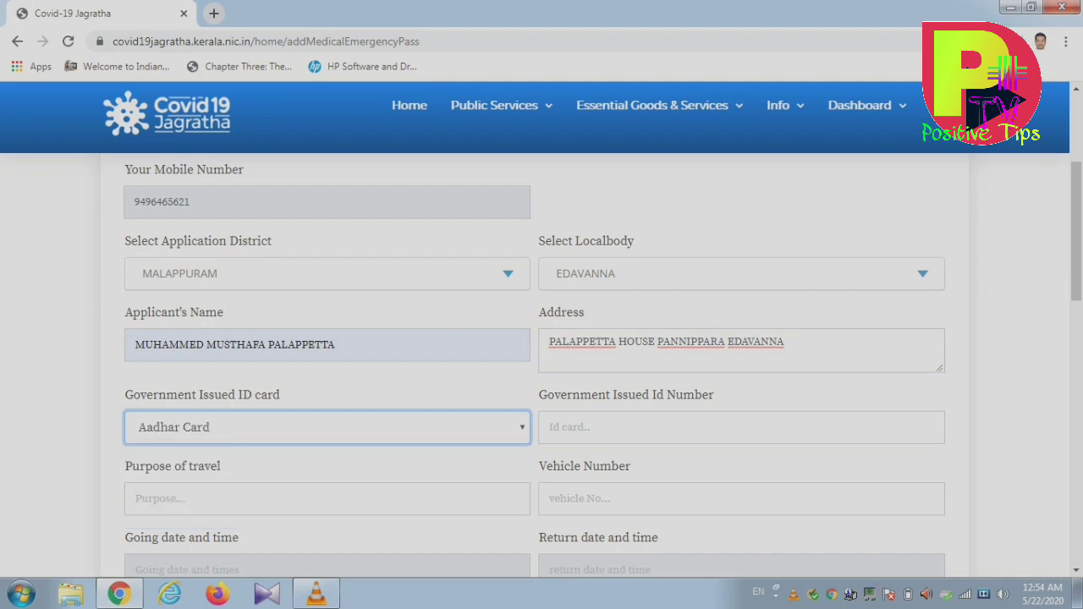
{"action": "key", "text": "Tab"}
{"action": "key", "text": "Tab"}
Enter 'TO BRING BACK FAMILY' as the purpose of travel
{"action": "type", "text": "JO"}
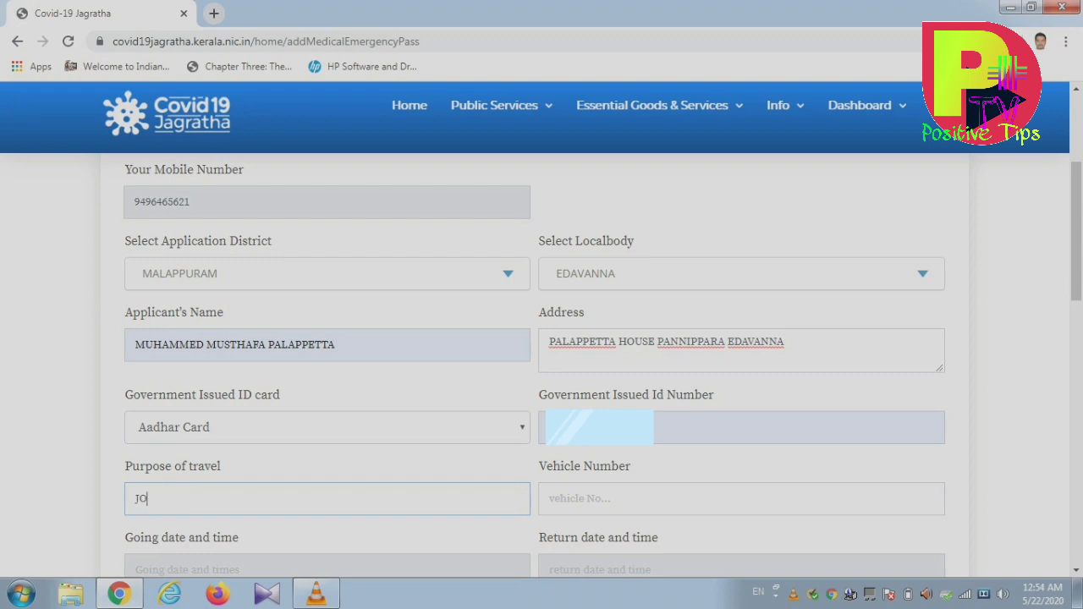
{"action": "type", "text": "INING"}
{"action": "type", "text": " FOR"}
{"action": "type", "text": " DU"}
{"action": "type", "text": "T"}
{"action": "type", "text": "Y"}
{"action": "key", "text": "BackSpace"}
{"action": "key", "text": "BackSpace"}
{"action": "key", "text": "BackSpace"}
{"action": "key", "text": "BackSpace"}
{"action": "key", "text": "BackSpace"}
{"action": "key", "text": "BackSpace"}
{"action": "key", "text": "BackSpace"}
{"action": "key", "text": "BackSpace"}
{"action": "key", "text": "BackSpace"}
{"action": "key", "text": "BackSpace"}
{"action": "key", "text": "BackSpace"}
{"action": "key", "text": "BackSpace"}
{"action": "key", "text": "BackSpace"}
{"action": "key", "text": "BackSpace"}
{"action": "key", "text": "BackSpace"}
{"action": "key", "text": "BackSpace"}
{"action": "type", "text": "TO BRIBG BACK FAMIL"}
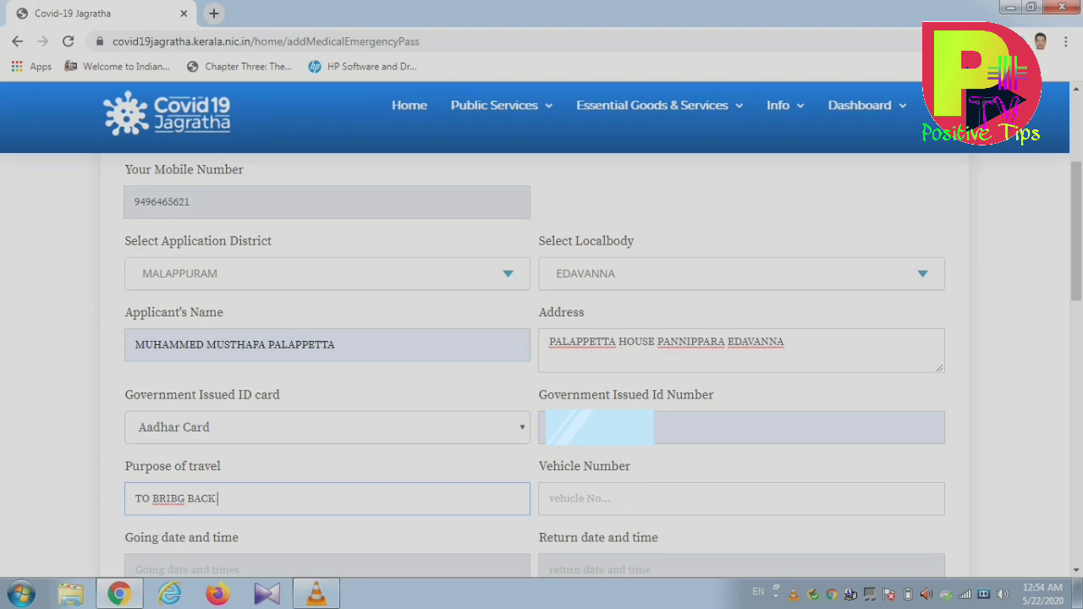
{"action": "type", "text": "Y"}
{"action": "key", "text": "BackSpace"}
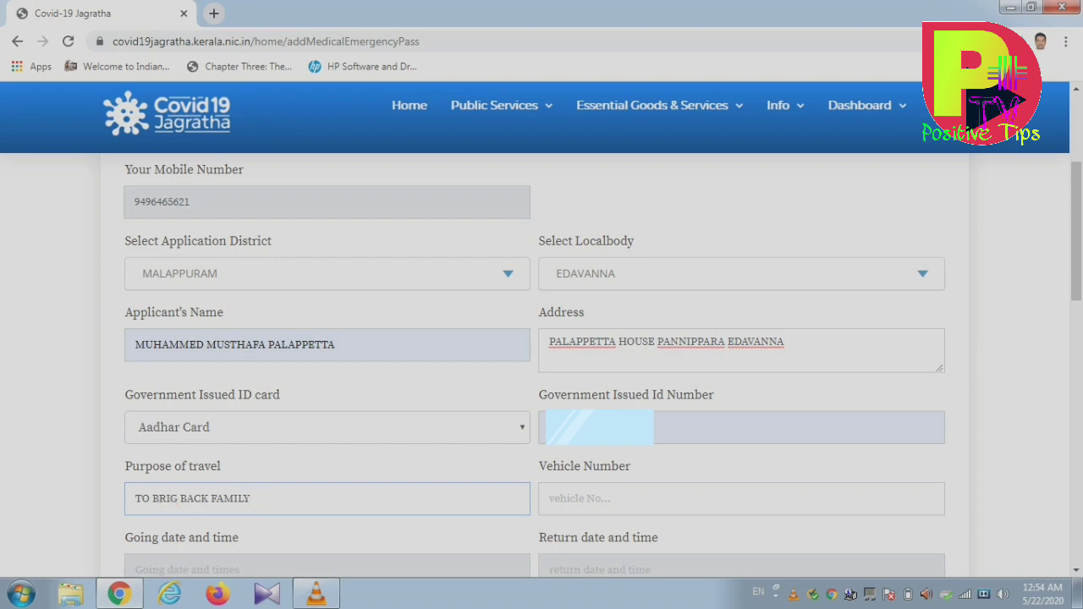
{"action": "type", "text": "N"}
Fill in the vehicle number from the saved suggestion
{"action": "left_click", "coordinate": [742, 499]}
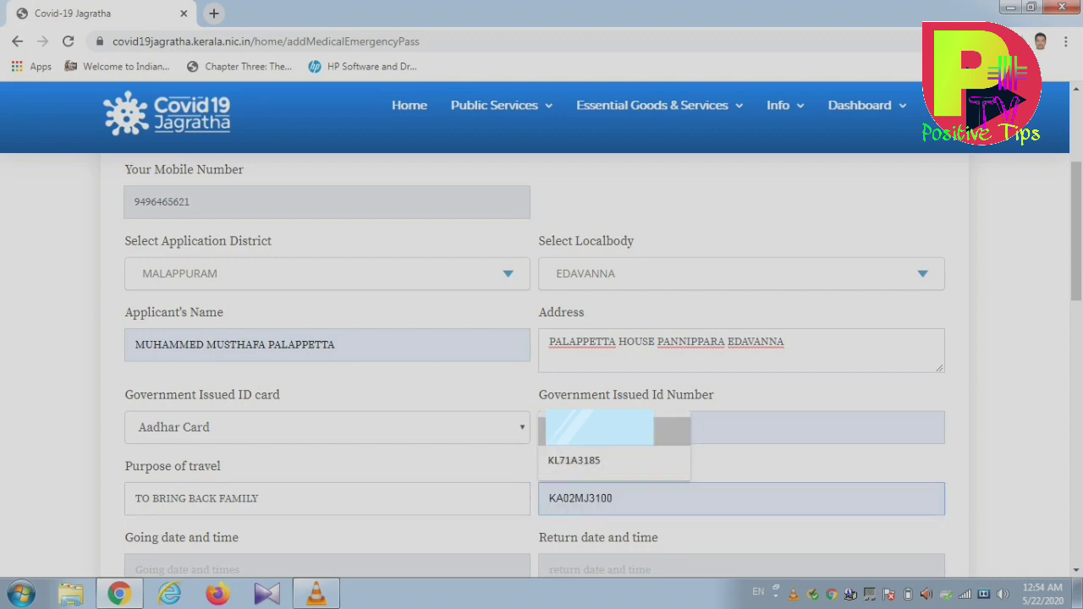
{"action": "key", "text": "Return"}
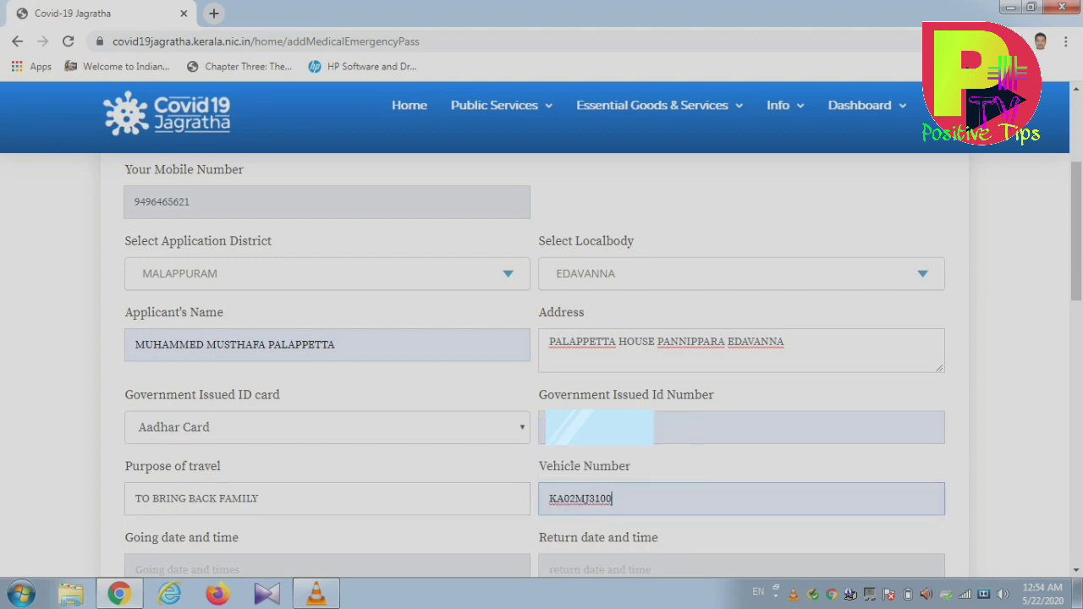
{"action": "scroll", "coordinate": [603, 381], "scroll_direction": "down", "scroll_amount": 2}
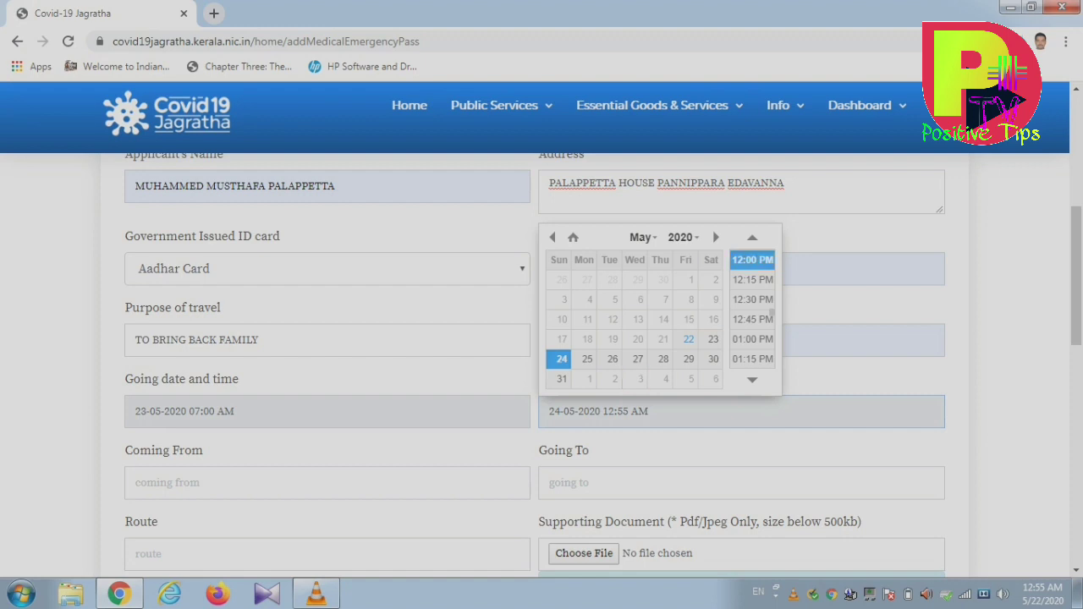
{"action": "key", "text": "Escape"}
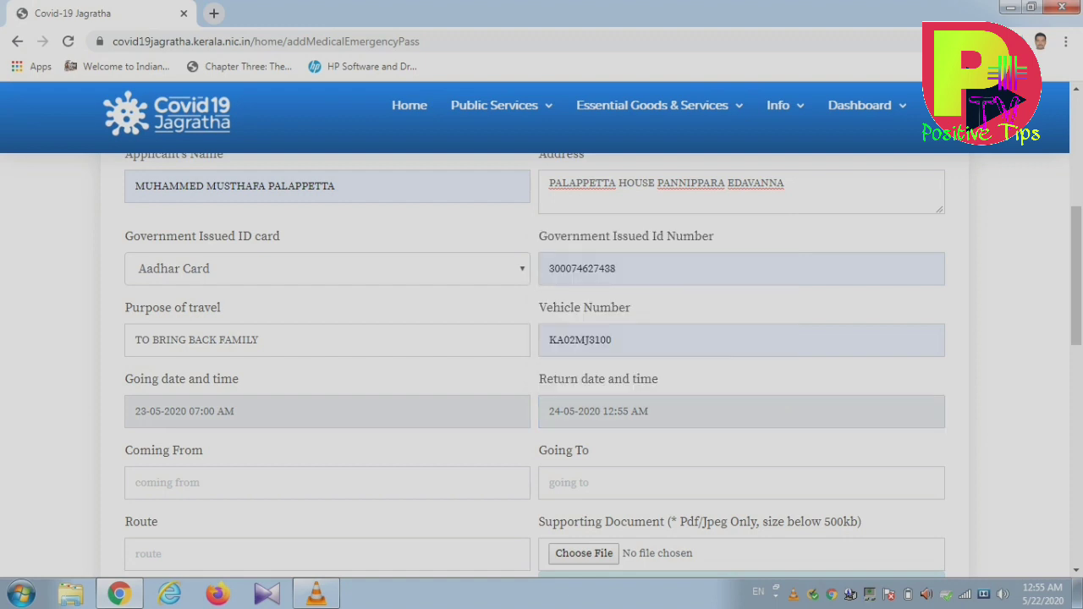
{"action": "scroll", "coordinate": [541, 364], "scroll_direction": "down", "scroll_amount": 4}
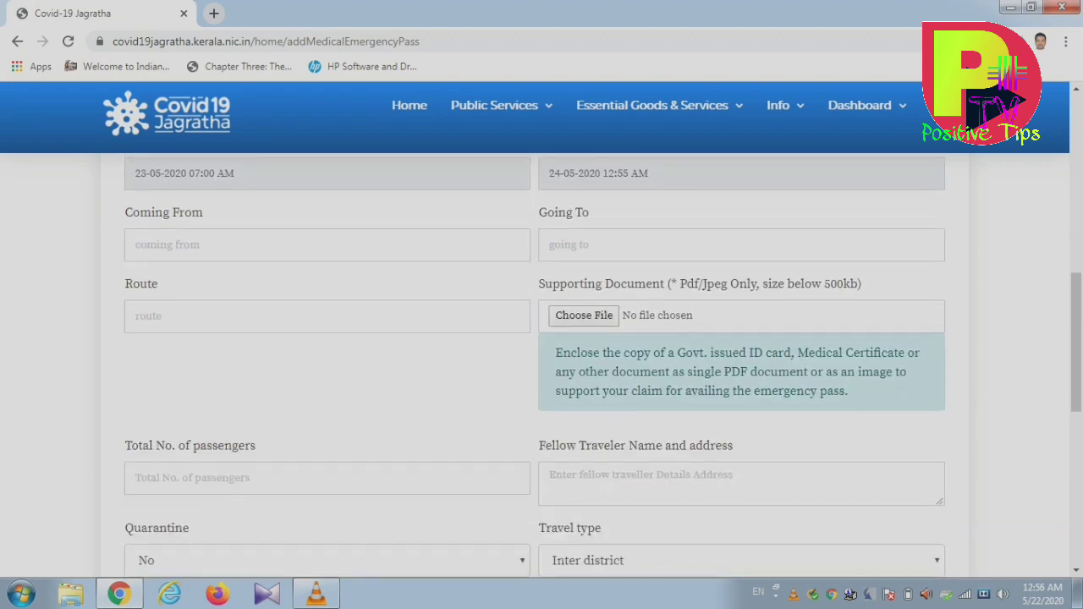
{"action": "scroll", "coordinate": [542, 364], "scroll_direction": "up", "scroll_amount": 2}
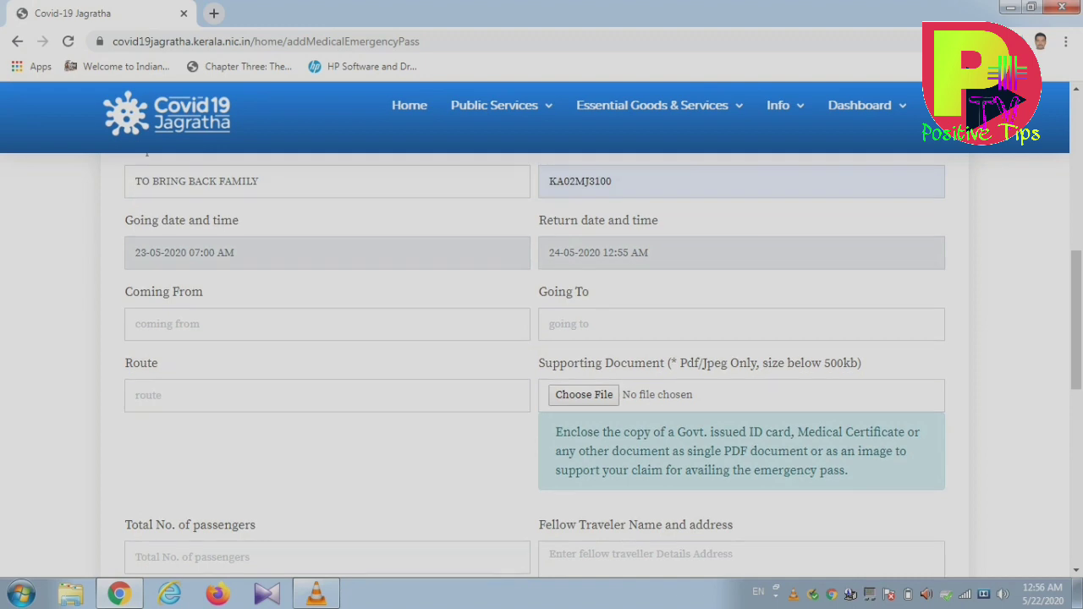
{"action": "left_click", "coordinate": [327, 324]}
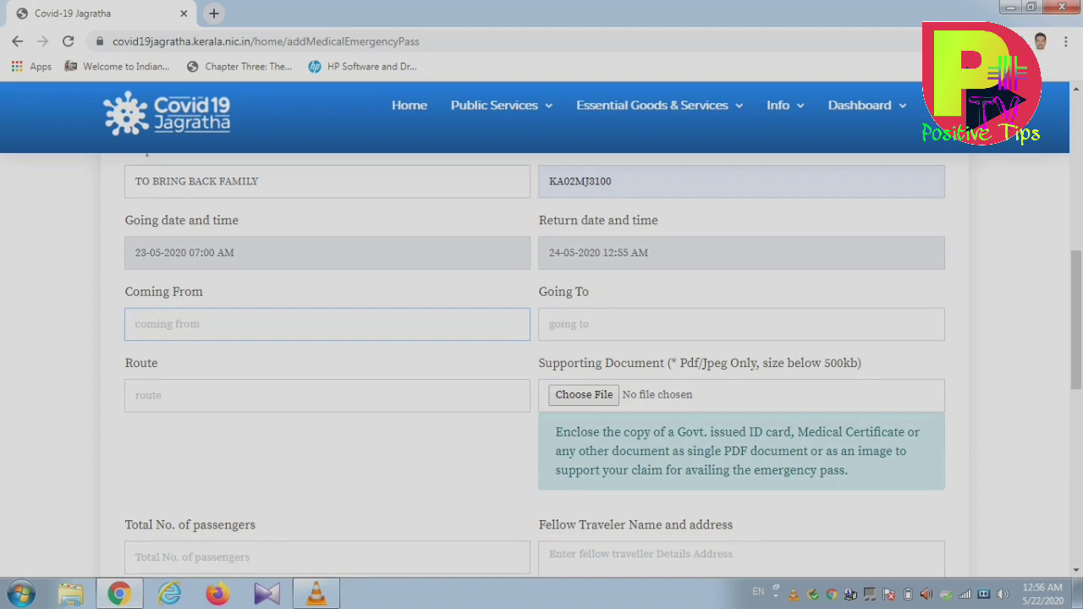
{"action": "type", "text": "MALAPPURAM"}
{"action": "left_click", "coordinate": [593, 324]}
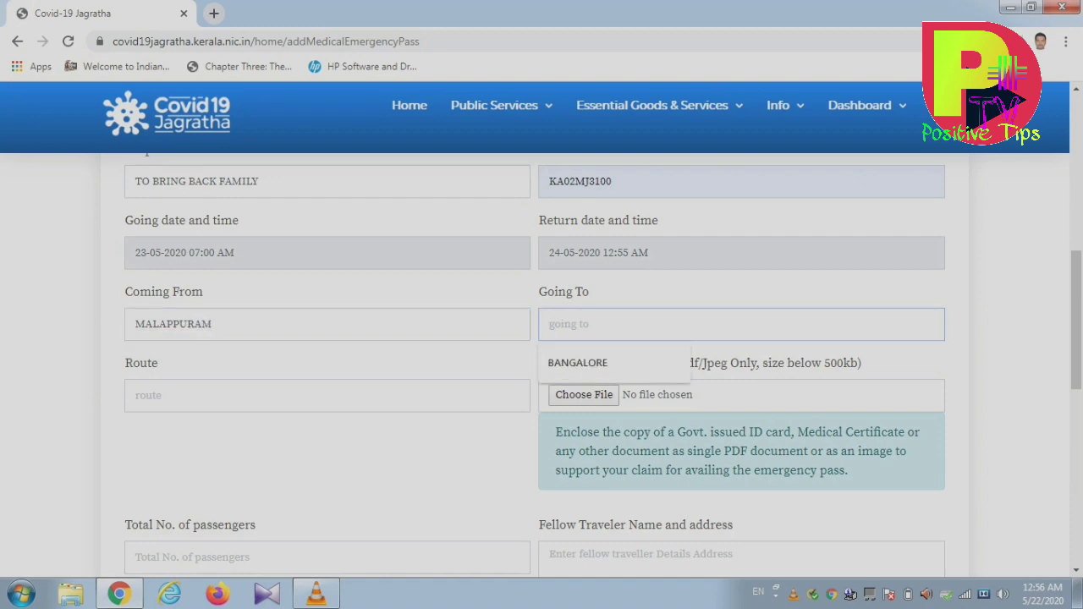
{"action": "key", "text": "Down"}
{"action": "key", "text": "Return"}
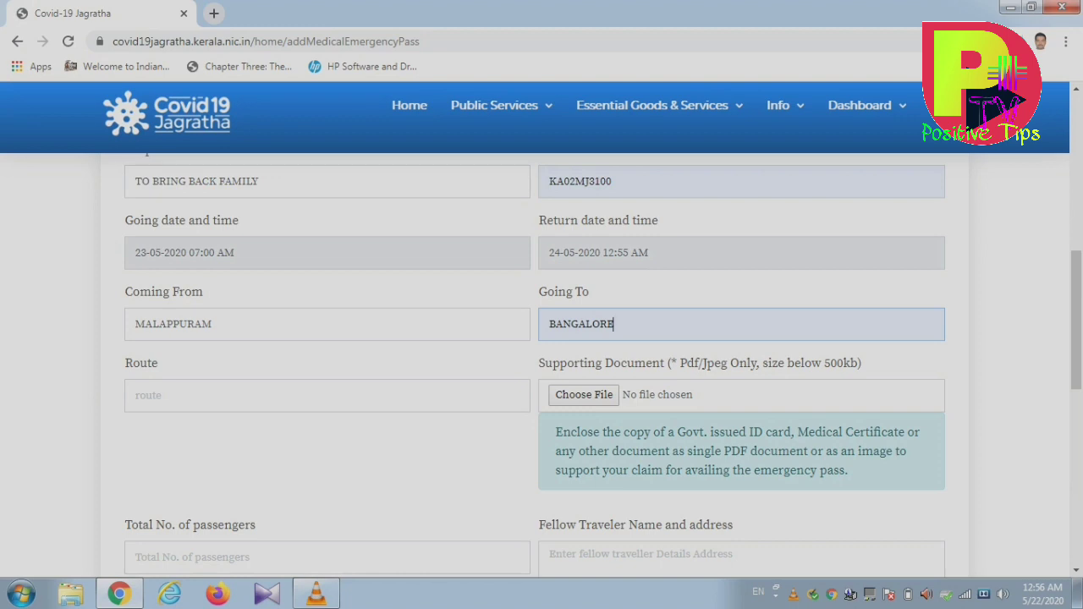
Enter the route 'MALAPPURAM MUTHANGA MYSORE' and open the supporting-document file picker
{"action": "left_click", "coordinate": [328, 396]}
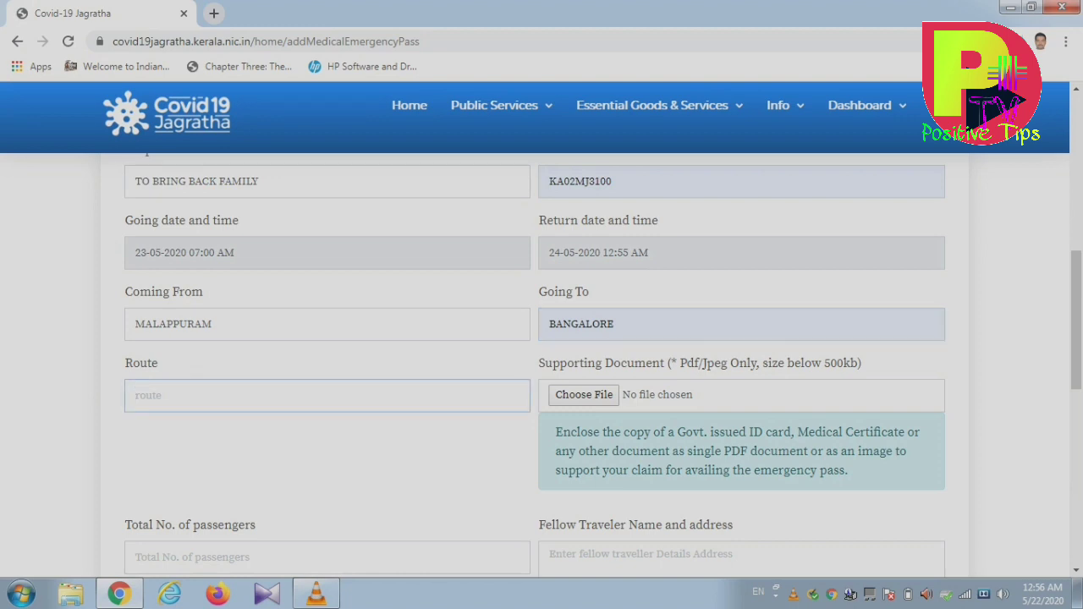
{"action": "type", "text": "MUTHANGA"}
{"action": "left_click", "coordinate": [135, 395]}
{"action": "type", "text": "MALAPPURAM"}
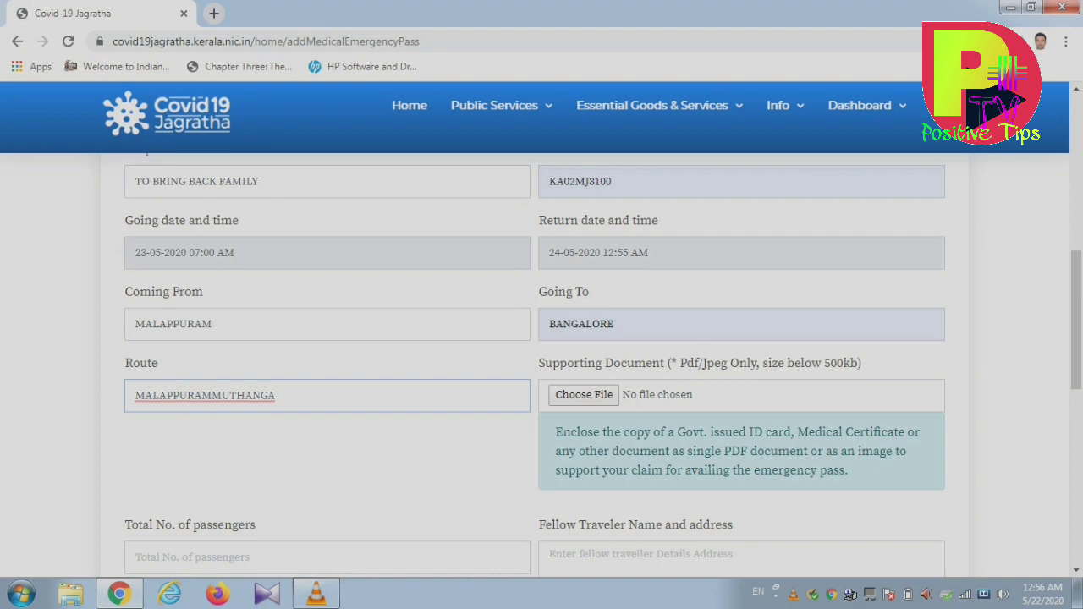
{"action": "type", "text": " MUTHANGA MYSORE"}
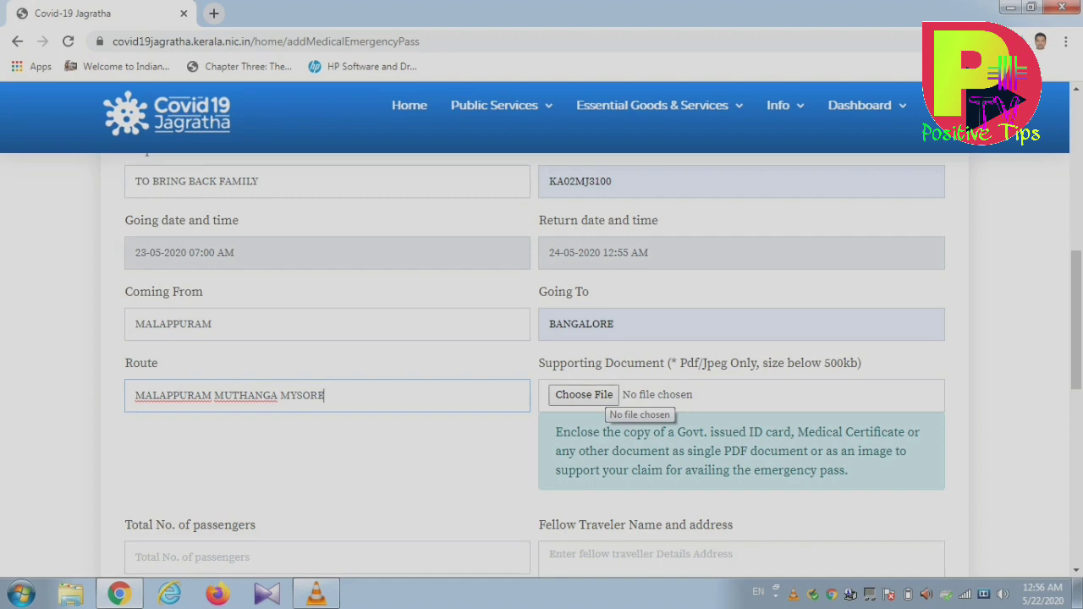
{"action": "key", "text": "Tab"}
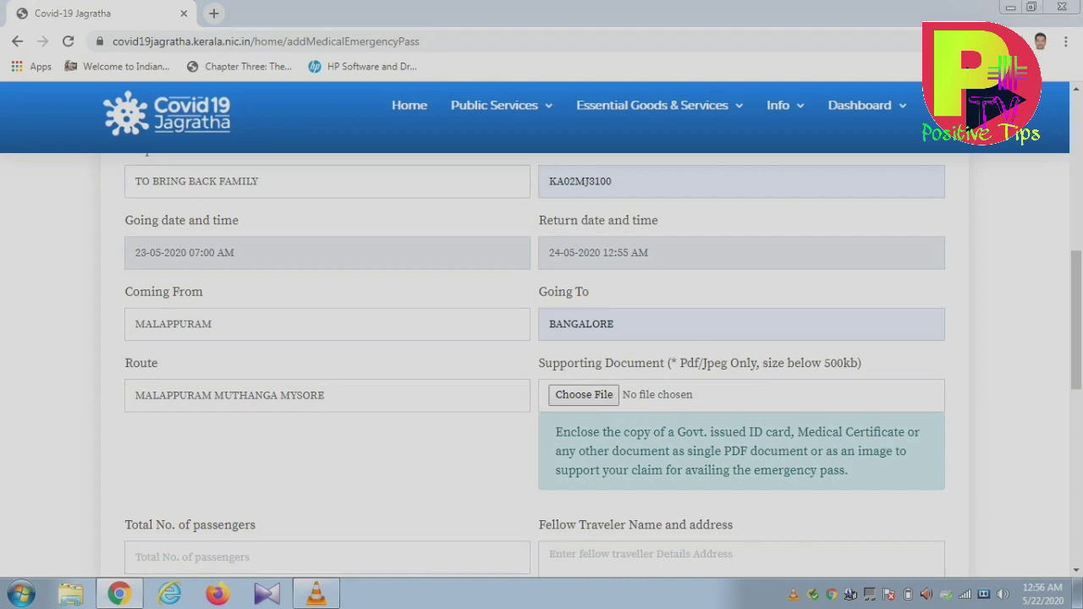
{"action": "key", "text": "space"}
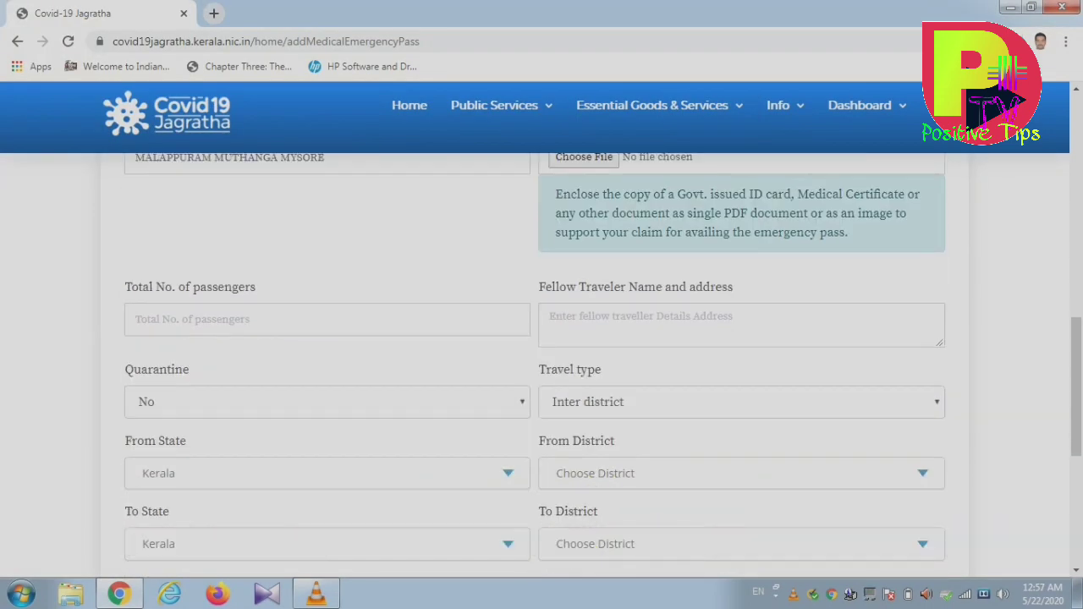
{"action": "left_click", "coordinate": [136, 319]}
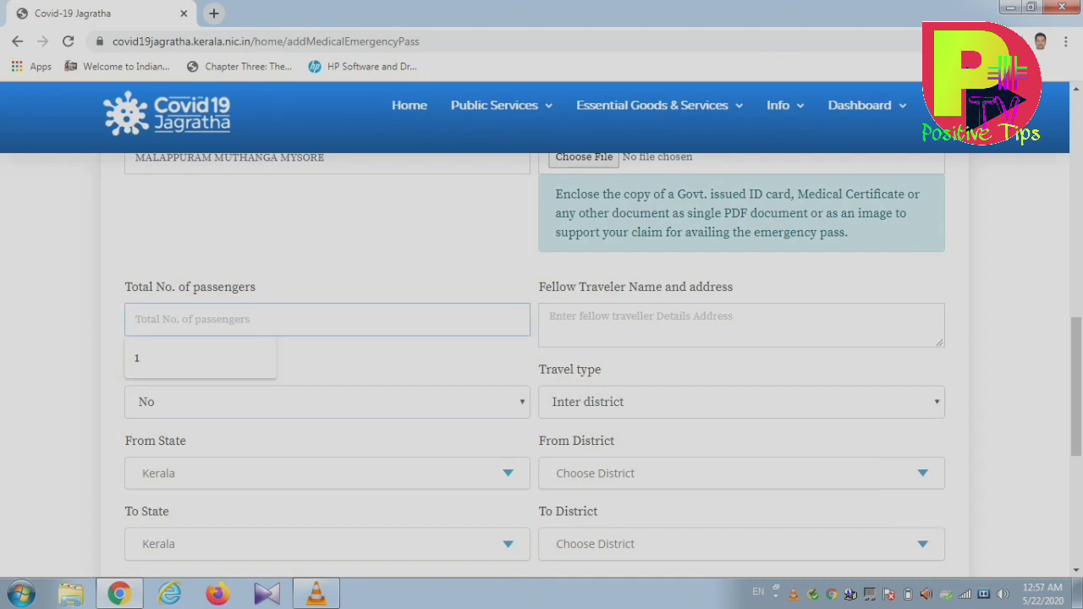
Set total passengers to 2 and toggle the Quarantine option between No and Yes
{"action": "type", "text": "2"}
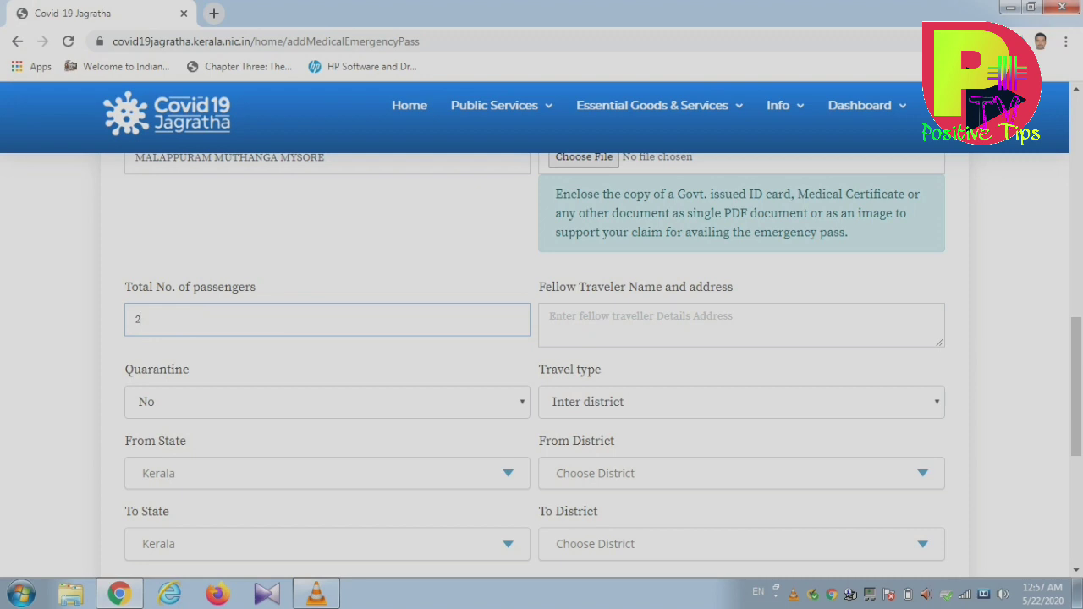
{"action": "left_click", "coordinate": [327, 402]}
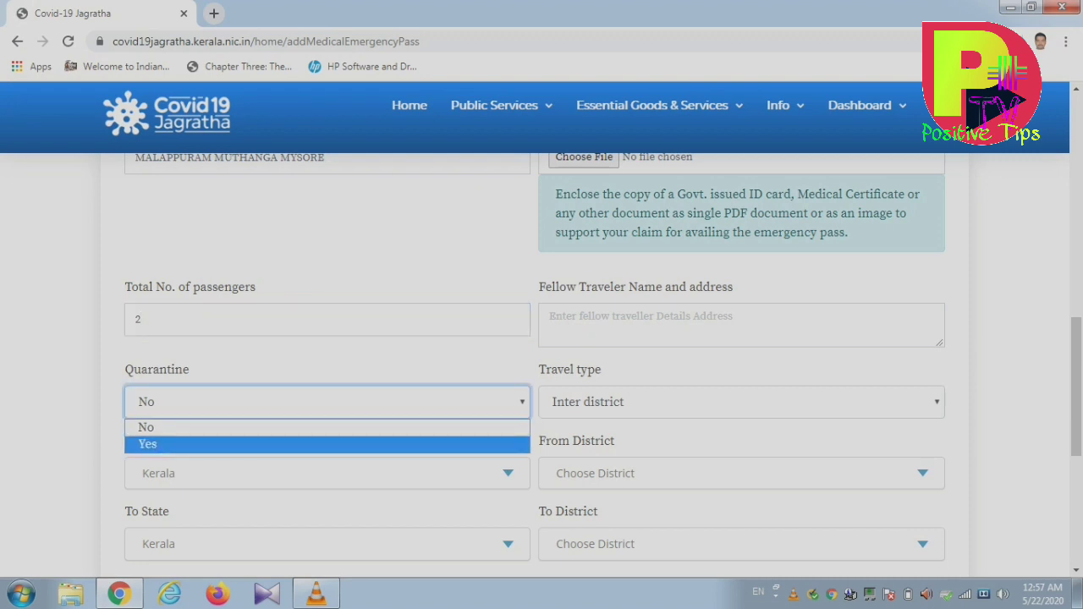
{"action": "left_click", "coordinate": [145, 428]}
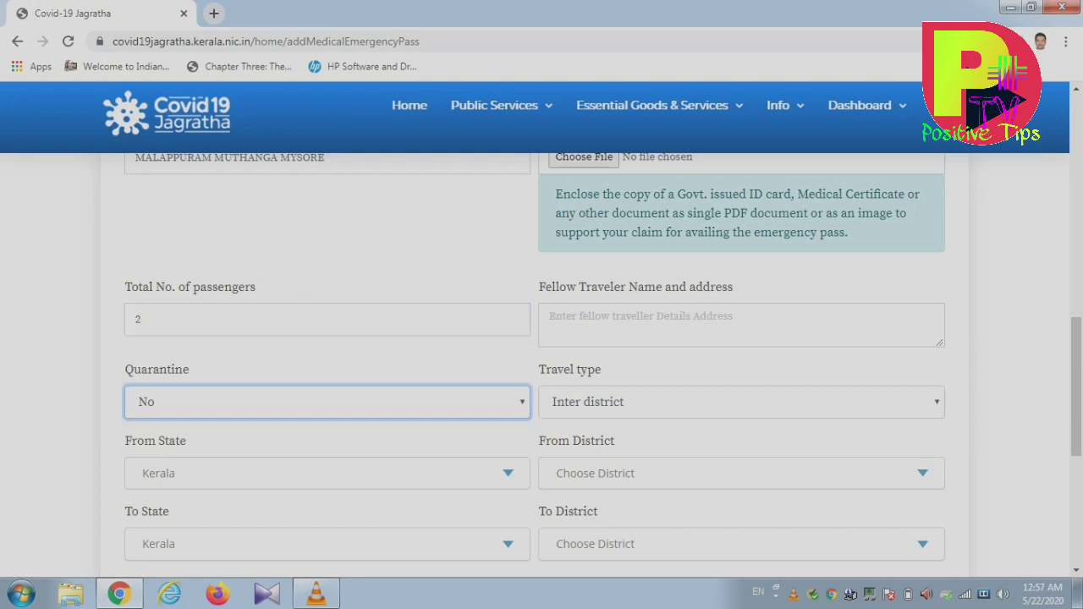
{"action": "left_click", "coordinate": [328, 402]}
{"action": "key", "text": "Return"}
{"action": "key", "text": "alt+Down"}
{"action": "key", "text": "Up"}
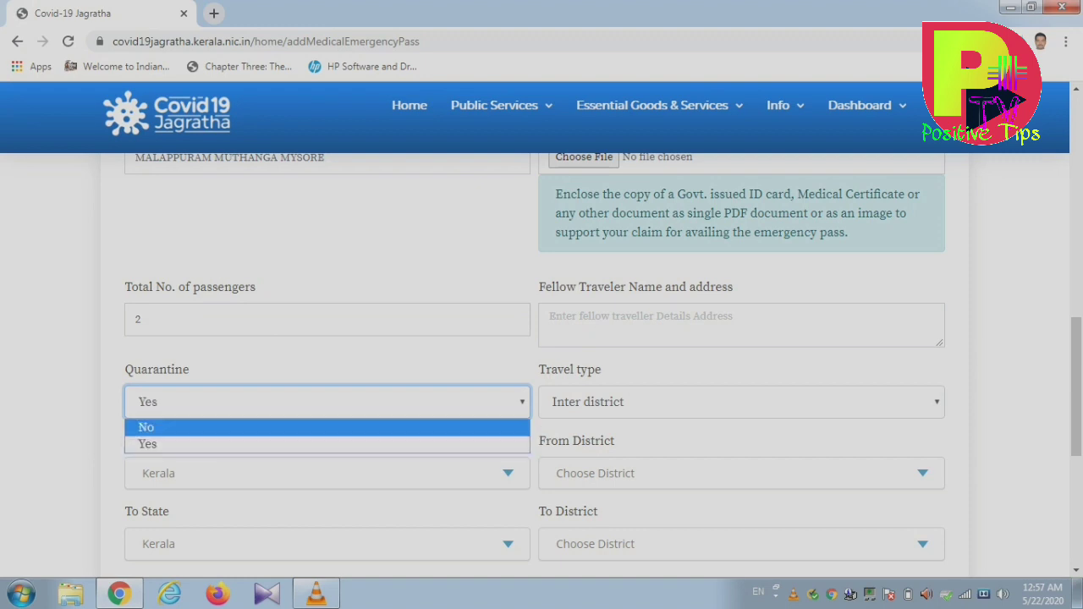
{"action": "key", "text": "Return"}
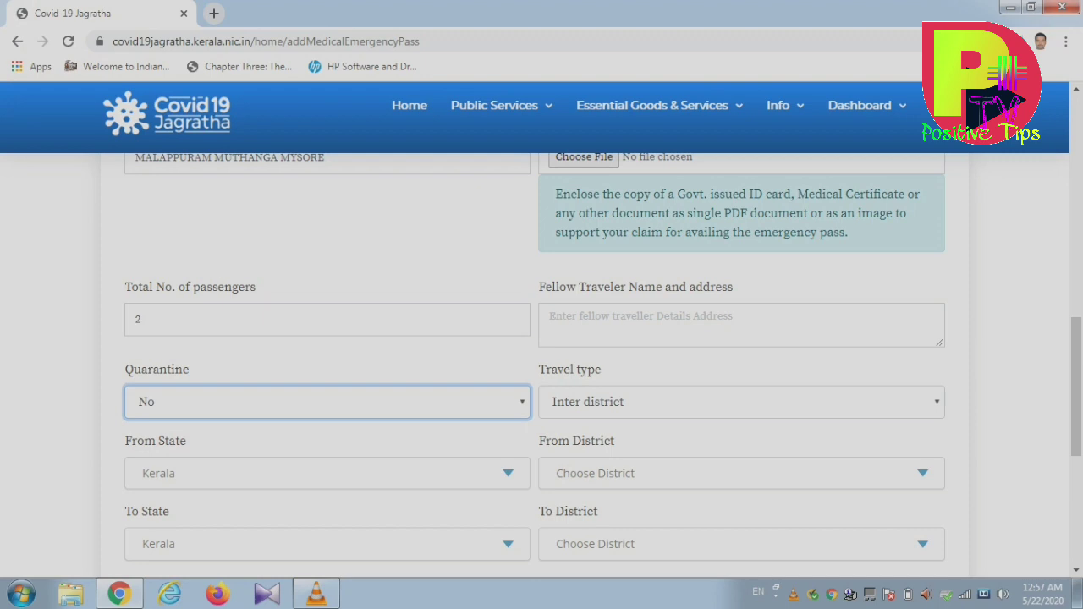
Set travel type to Inter state with Kerala as origin state, leaving From District unchosen
{"action": "left_click", "coordinate": [742, 402]}
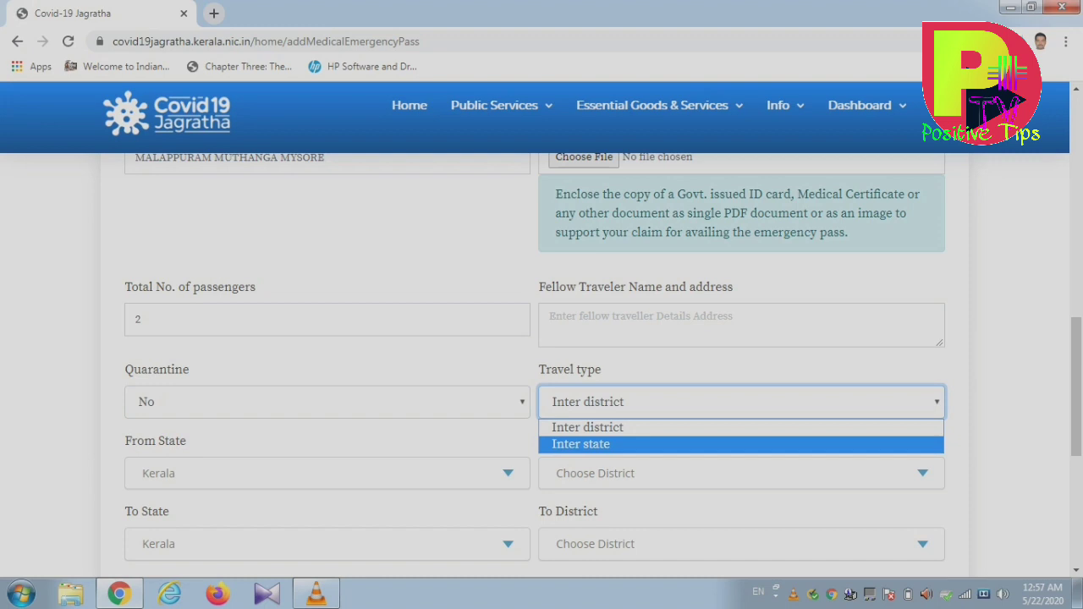
{"action": "key", "text": "Return"}
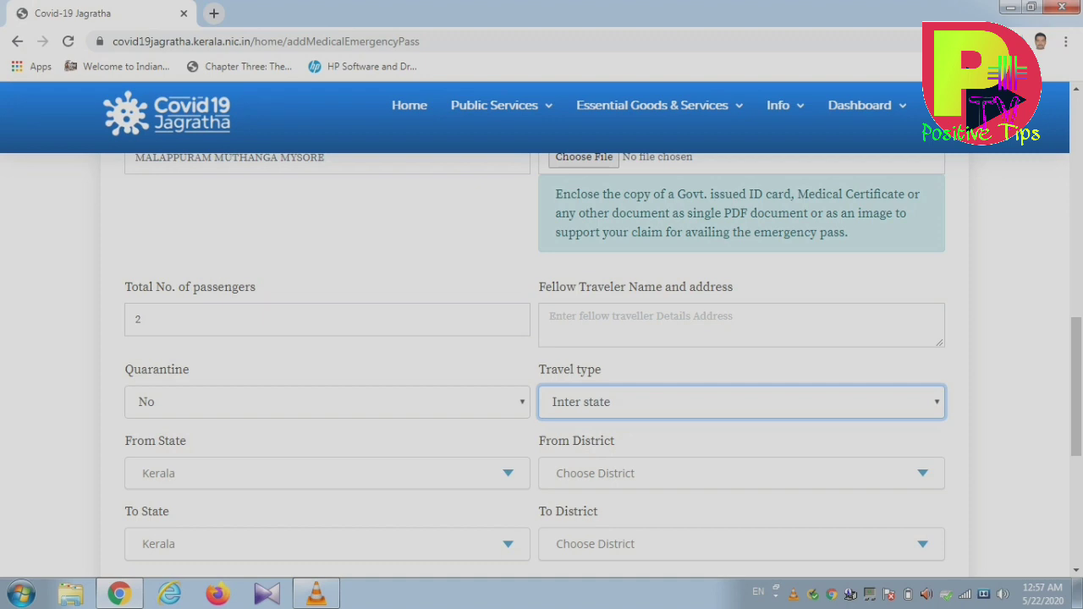
{"action": "left_click", "coordinate": [327, 473]}
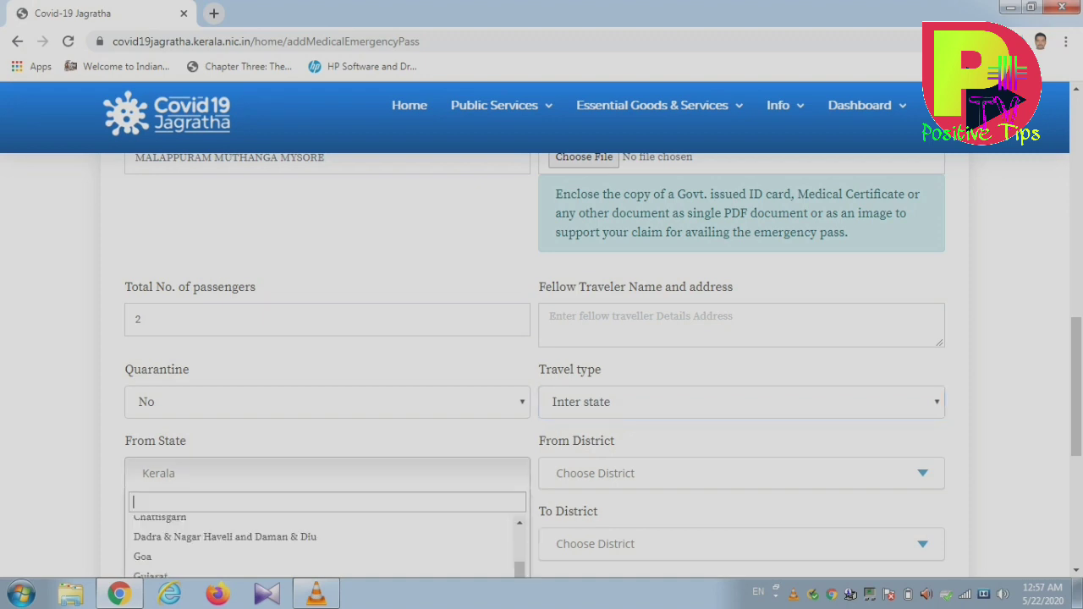
{"action": "key", "text": "Return"}
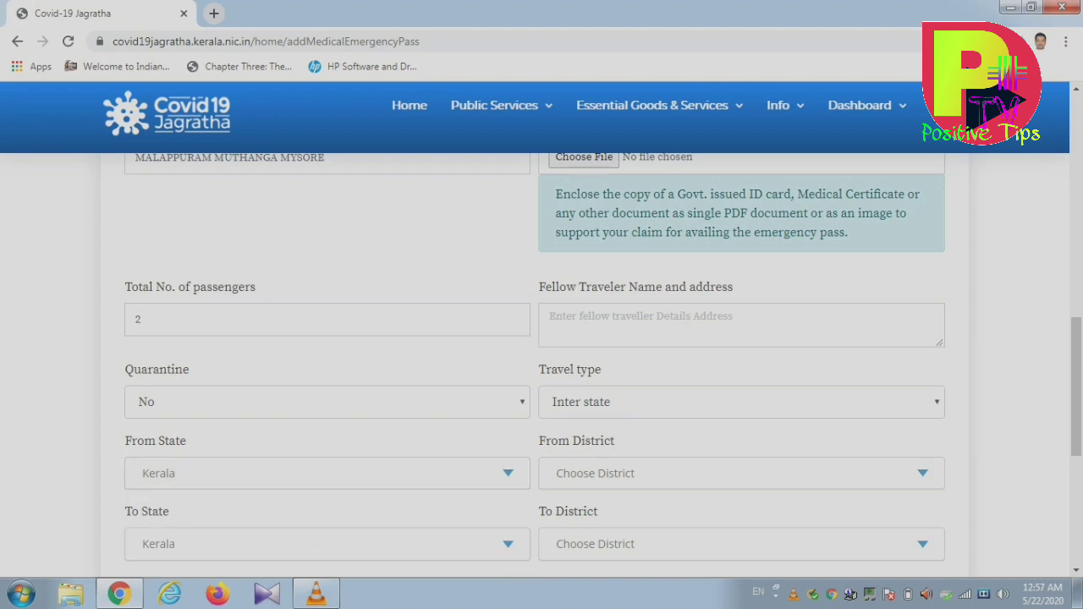
{"action": "left_click", "coordinate": [741, 473]}
{"action": "scroll", "coordinate": [734, 546], "scroll_direction": "down", "scroll_amount": 2}
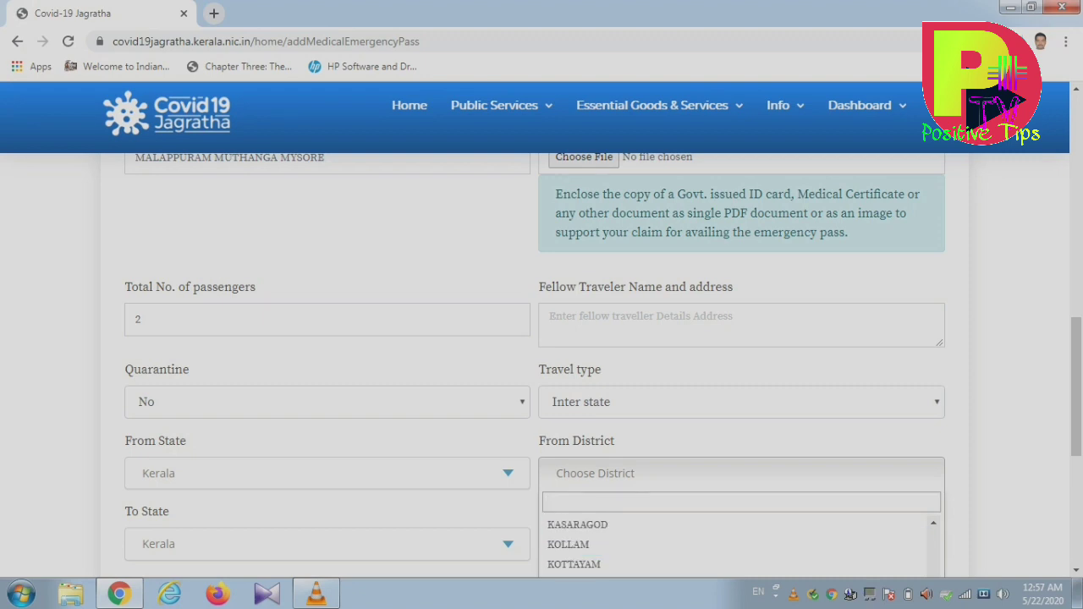
{"action": "scroll", "coordinate": [542, 339], "scroll_direction": "down", "scroll_amount": 5}
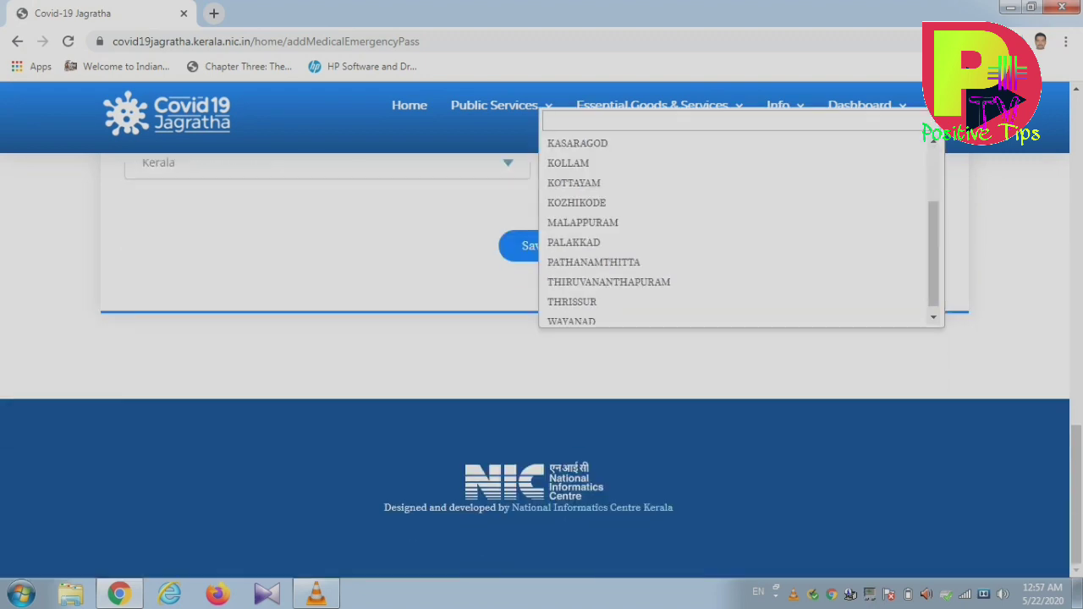
{"action": "key", "text": "Escape"}
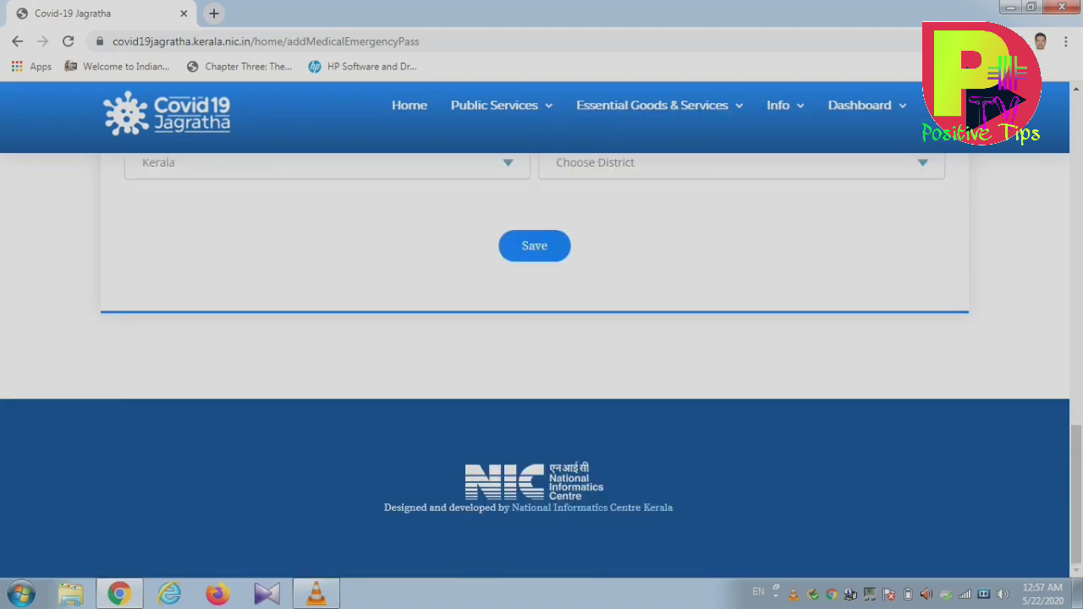
{"action": "scroll", "coordinate": [542, 364], "scroll_direction": "up", "scroll_amount": 4}
Scroll down through the remaining fields of the pass form
{"action": "scroll", "coordinate": [542, 364], "scroll_direction": "down", "scroll_amount": 1}
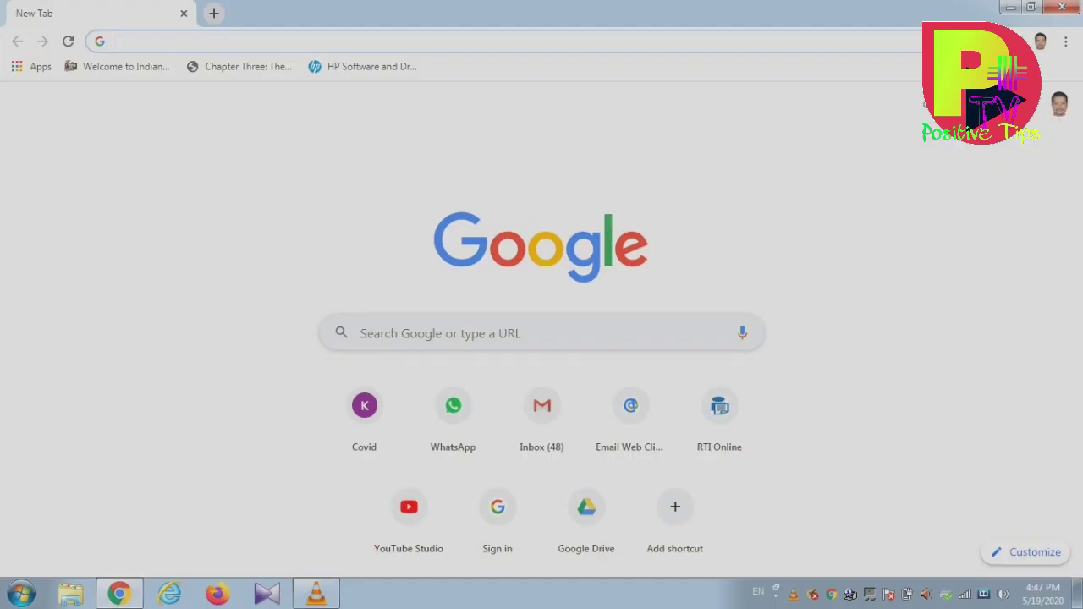
Load the Seva Sindhu site by typing 'sevasindhu.karna' and taking the address-bar suggestion
{"action": "type", "text": "se"}
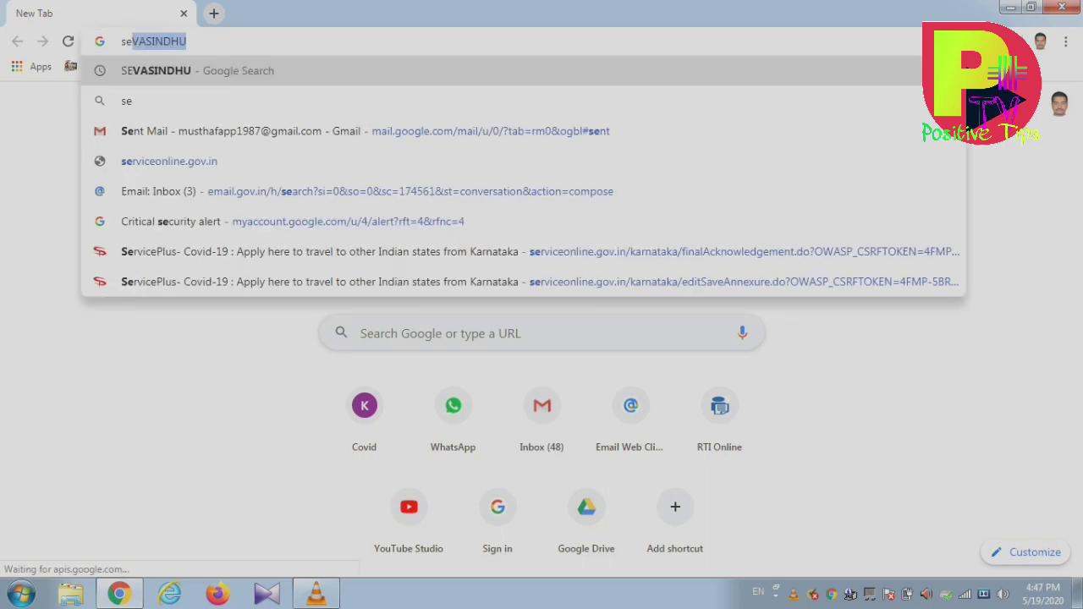
{"action": "type", "text": "va"}
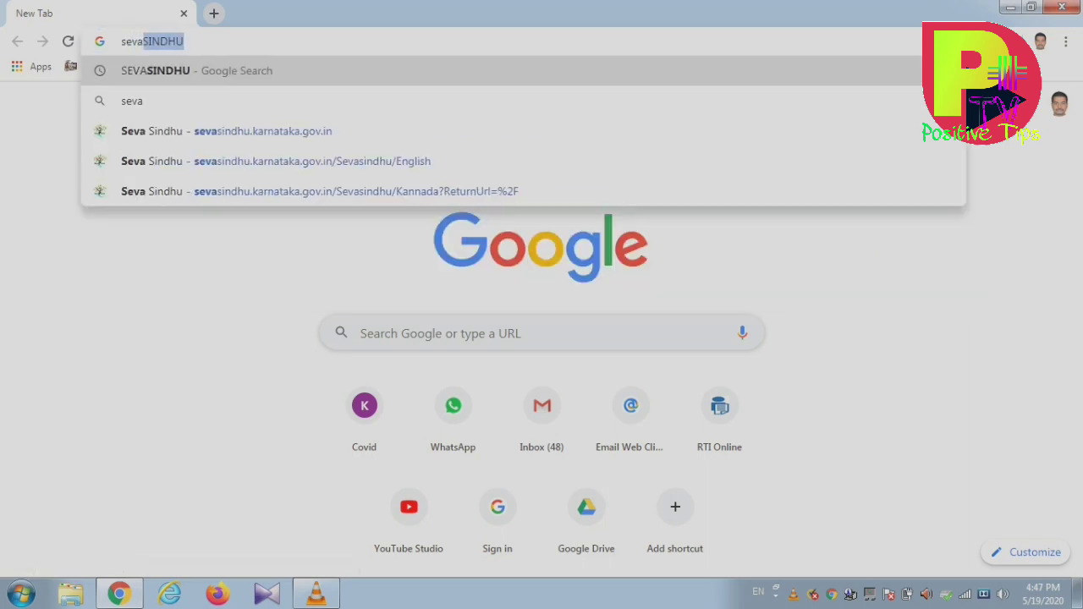
{"action": "type", "text": "sindhu"}
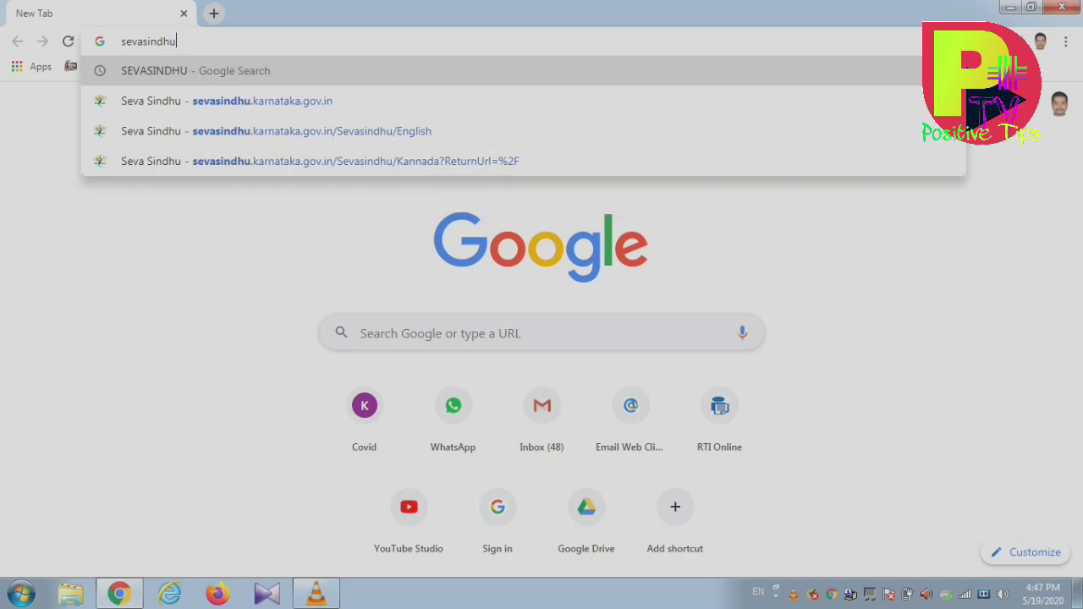
{"action": "type", "text": ".kar"}
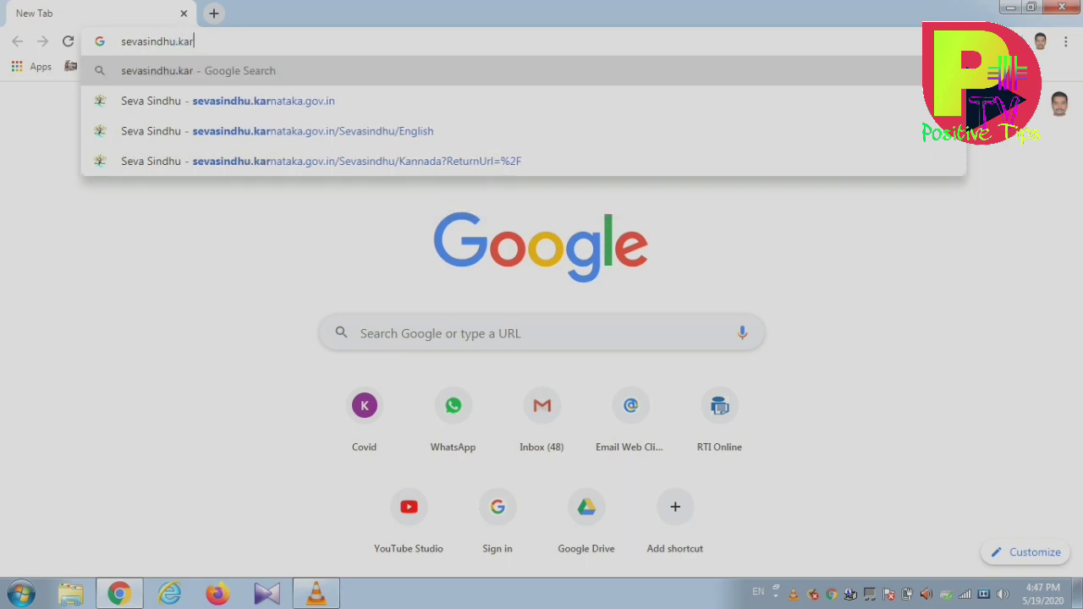
{"action": "type", "text": "na"}
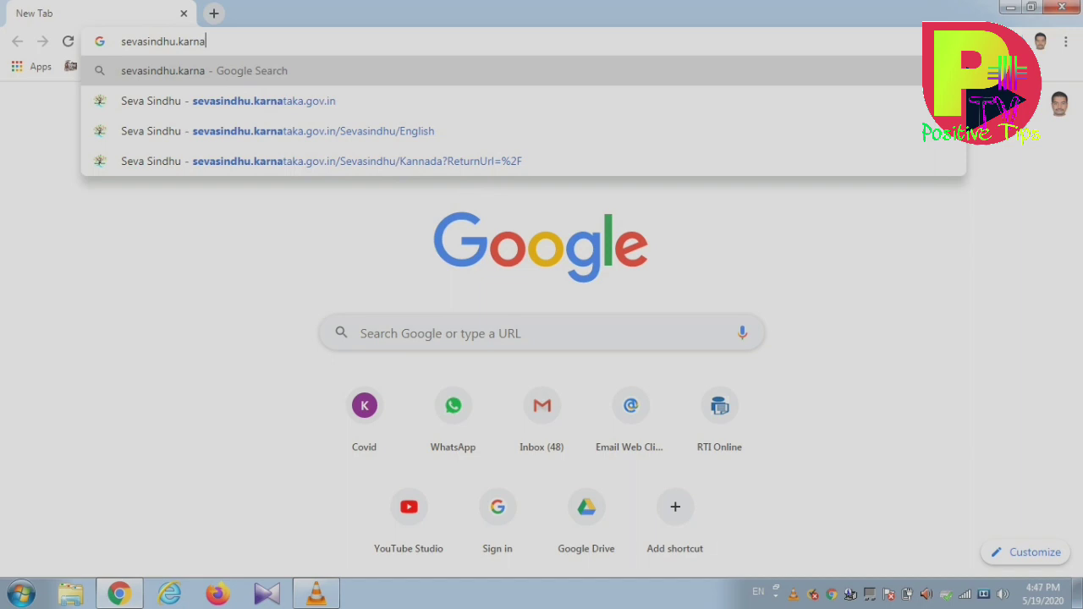
{"action": "key", "text": "Down"}
{"action": "key", "text": "Down"}
{"action": "key", "text": "Down"}
{"action": "key", "text": "Return"}
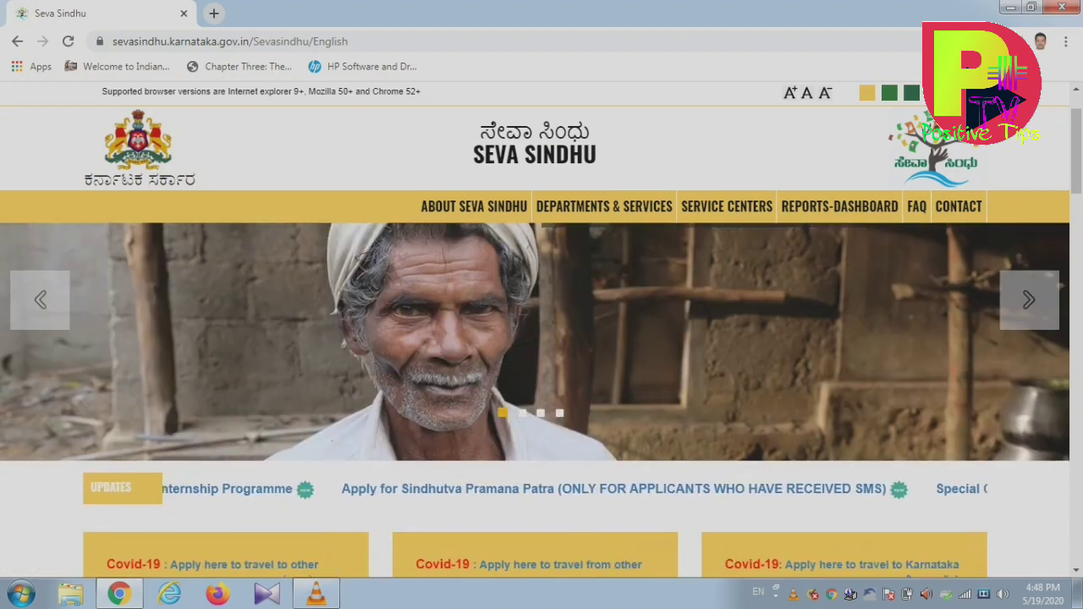
Scroll down the Seva Sindhu home page to the Covid-19 travel application tiles
{"action": "scroll", "coordinate": [133, 518], "scroll_direction": "down", "scroll_amount": 2}
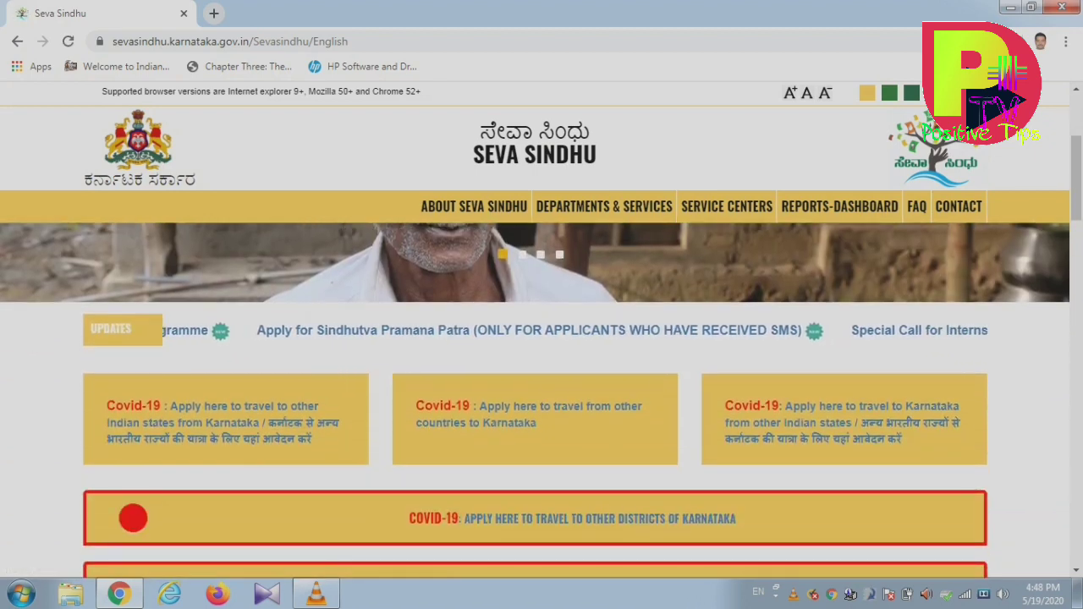
{"action": "scroll", "coordinate": [535, 381], "scroll_direction": "down", "scroll_amount": 1}
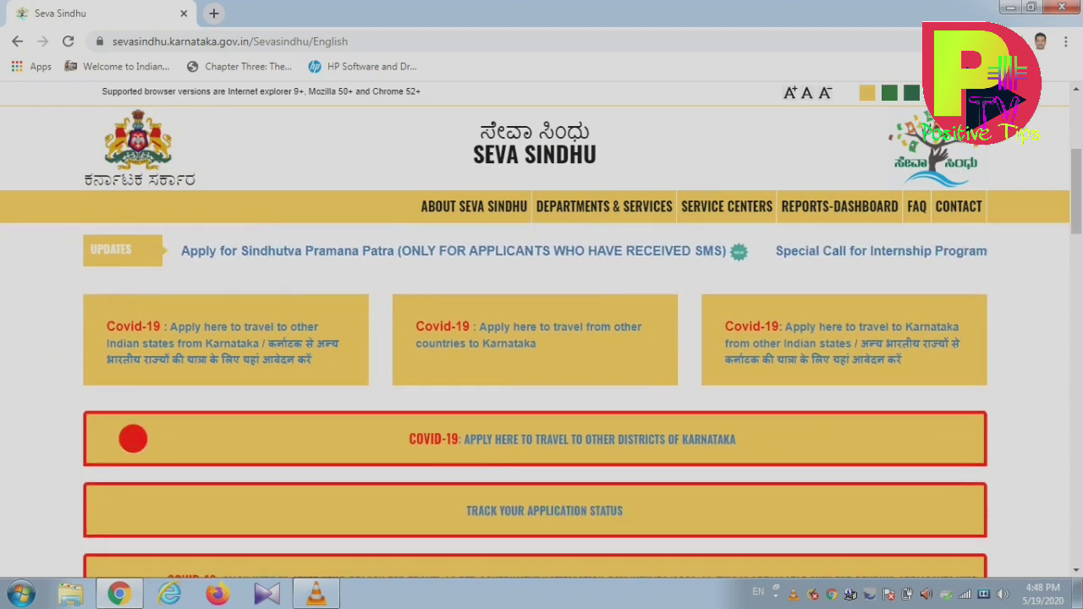
{"action": "scroll", "coordinate": [535, 381], "scroll_direction": "down", "scroll_amount": 1}
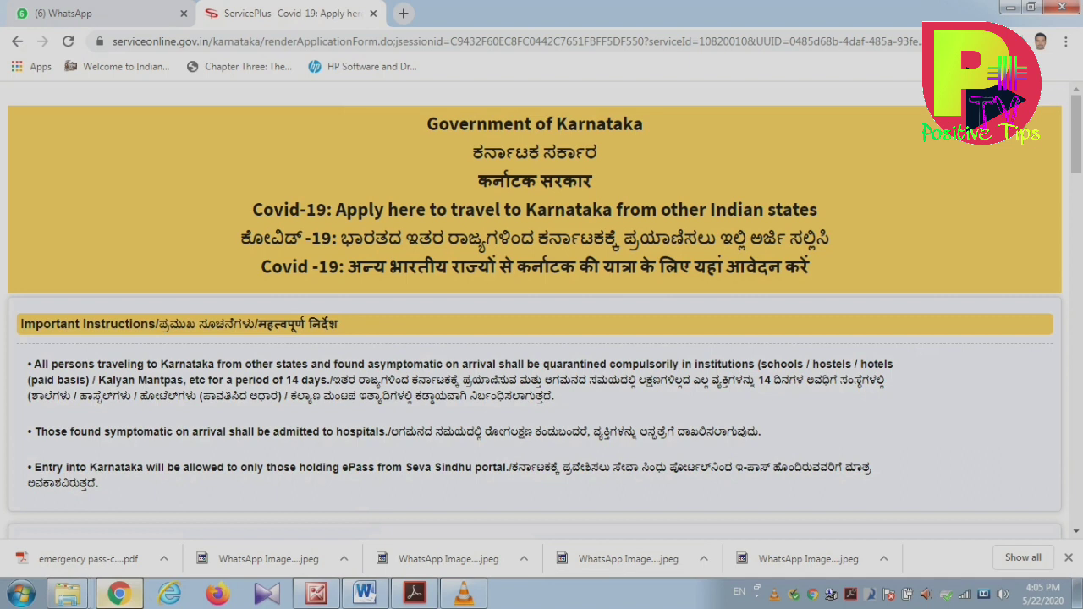
Scroll down the ServicePlus application form to the Traveller Details section
{"action": "scroll", "coordinate": [542, 314], "scroll_direction": "down", "scroll_amount": 1}
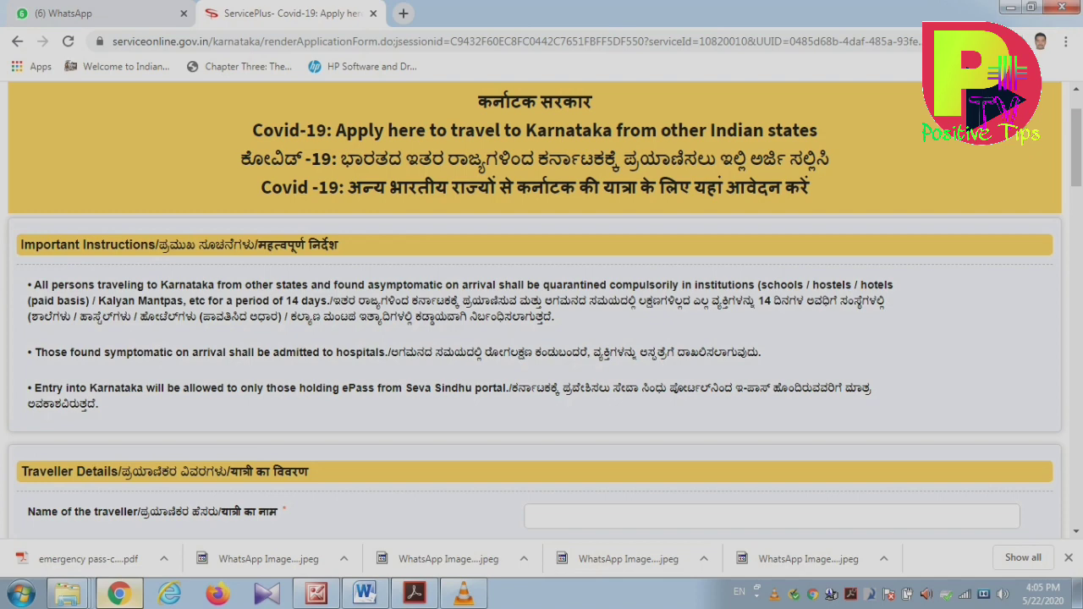
{"action": "scroll", "coordinate": [541, 313], "scroll_direction": "down", "scroll_amount": 1}
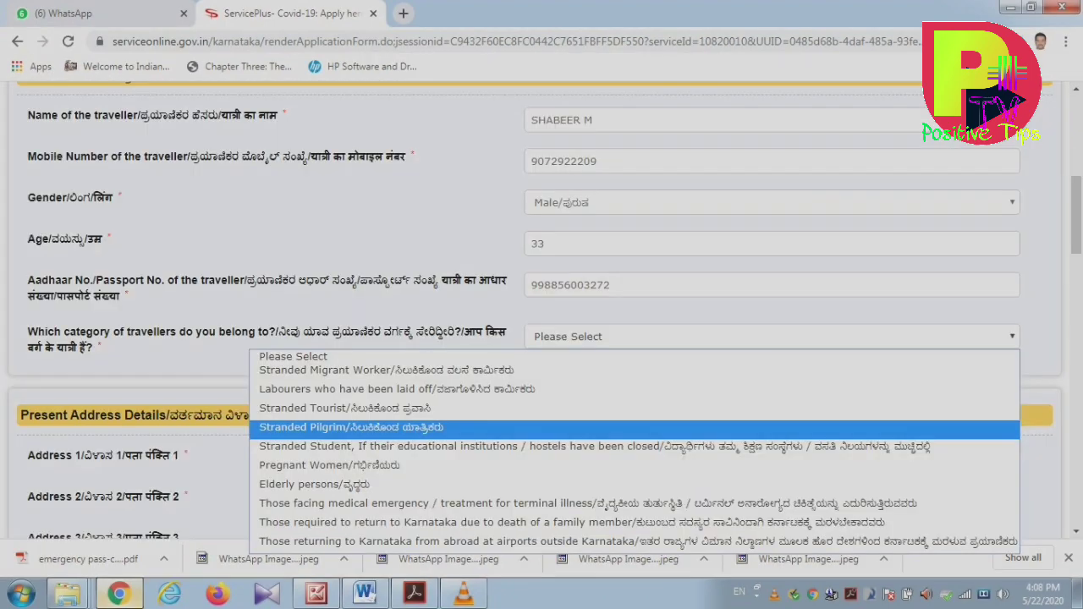
Set the traveller category to Stranded Migrant Worker and enter the present address's place name
{"action": "scroll", "coordinate": [541, 339], "scroll_direction": "down", "scroll_amount": 3}
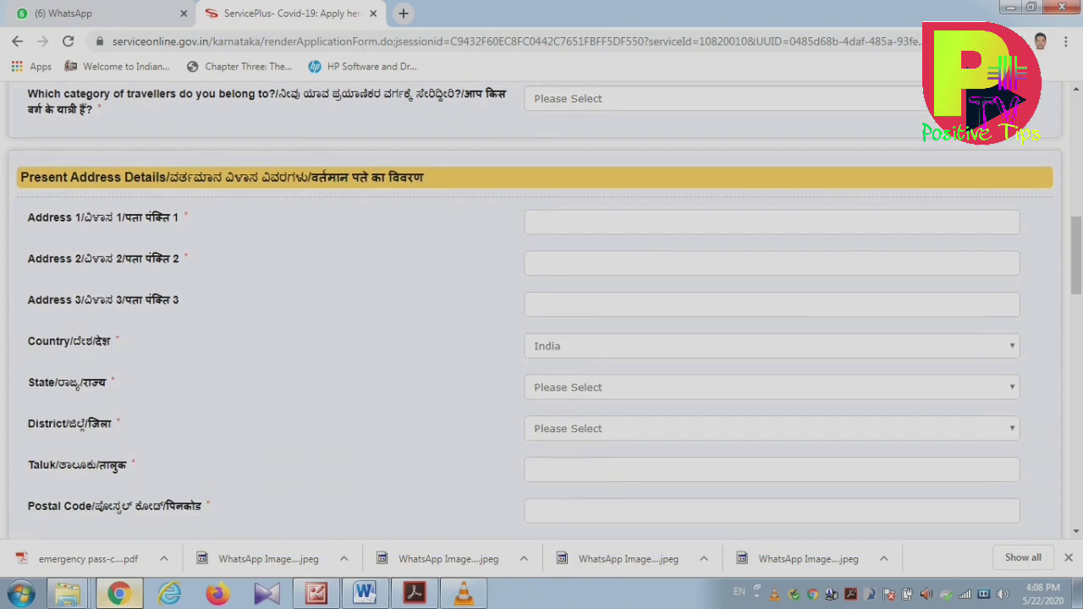
{"action": "left_click", "coordinate": [728, 98]}
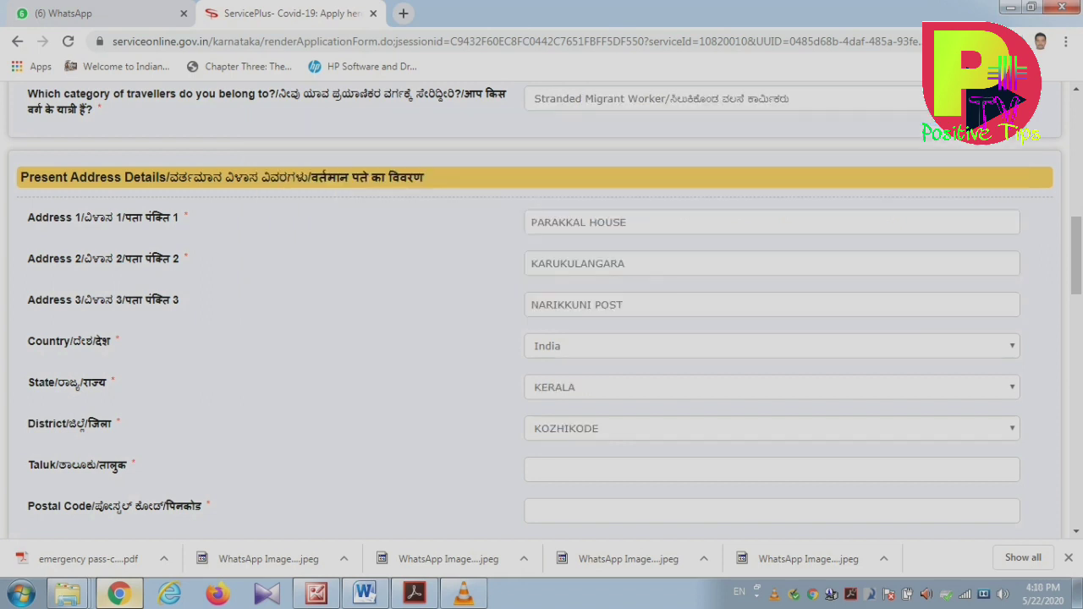
{"action": "type", "text": "THAM"}
{"action": "type", "text": "ASSERY"}
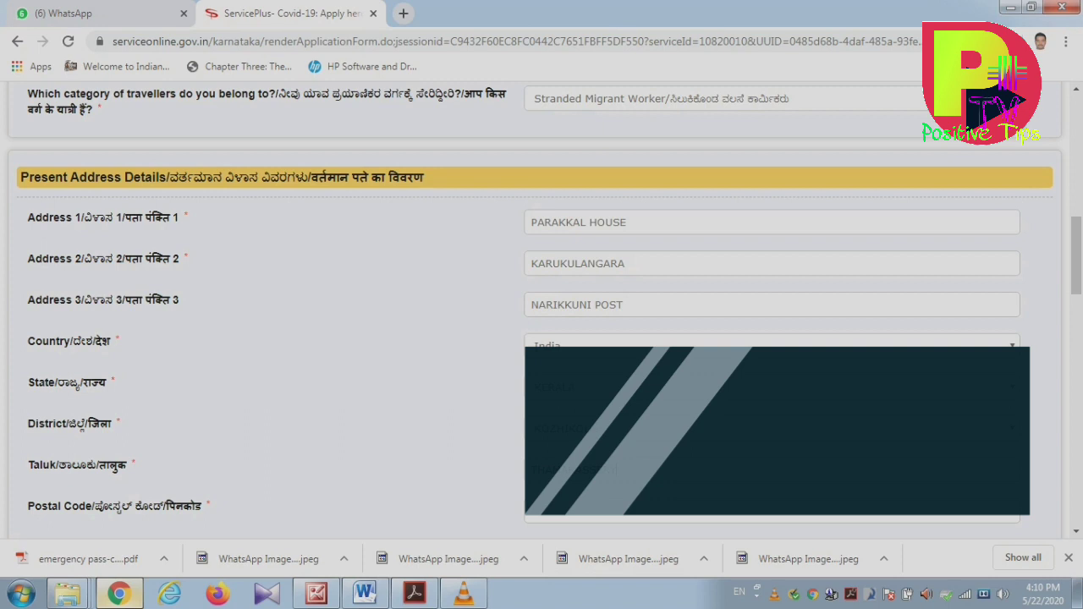
{"action": "scroll", "coordinate": [541, 305], "scroll_direction": "down", "scroll_amount": 4}
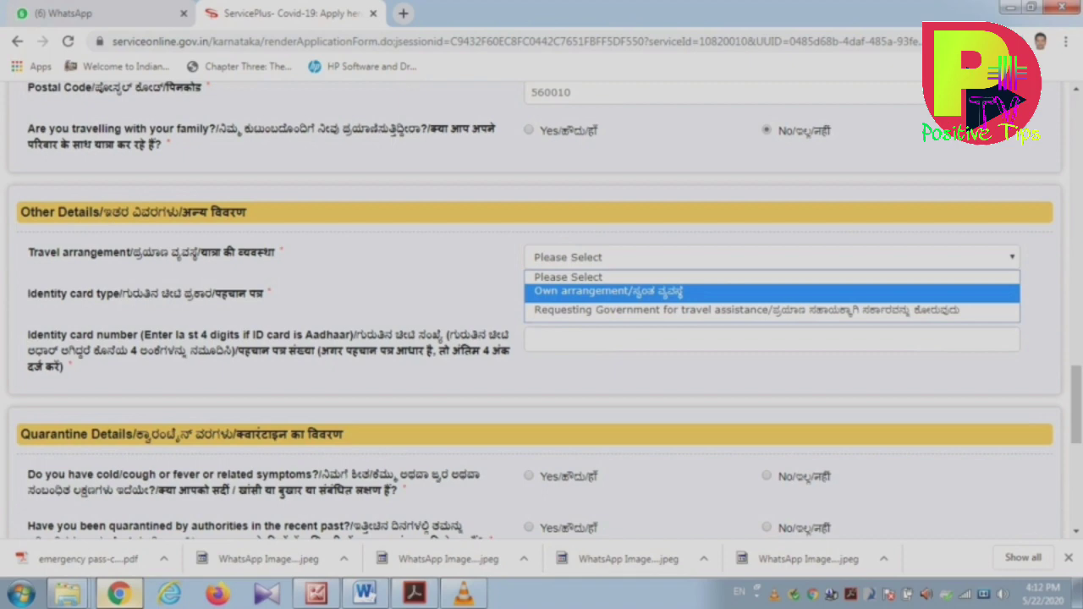
Choose own travel arrangement, dismiss the Aadhaar-digits alert and enter the Aadhaar card's last four digits
{"action": "key", "text": "Return"}
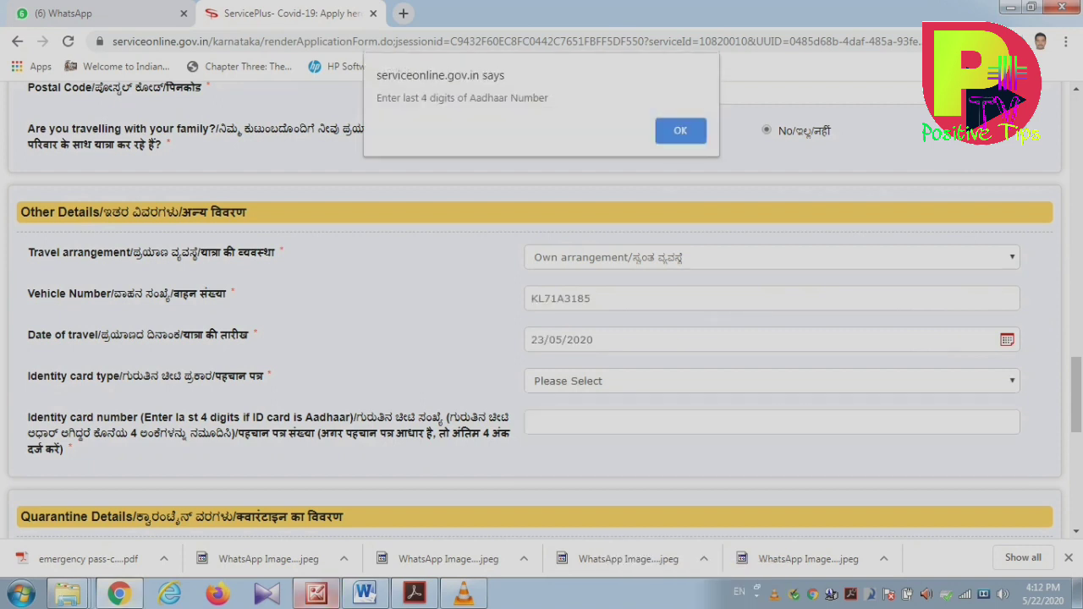
{"action": "key", "text": "Return"}
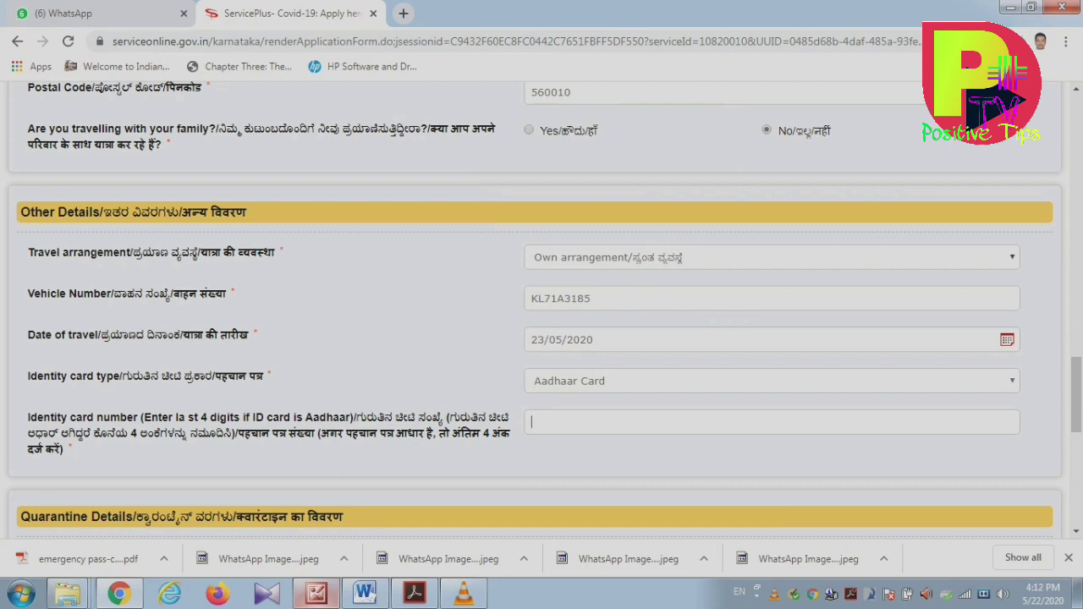
{"action": "scroll", "coordinate": [542, 313], "scroll_direction": "down", "scroll_amount": 4}
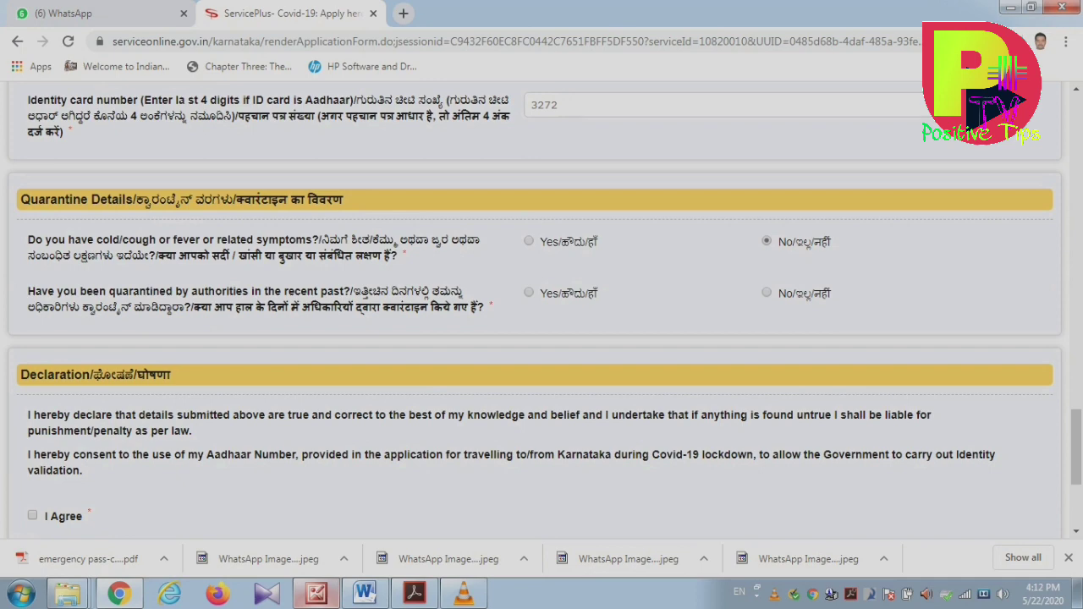
{"action": "scroll", "coordinate": [542, 313], "scroll_direction": "down", "scroll_amount": 2}
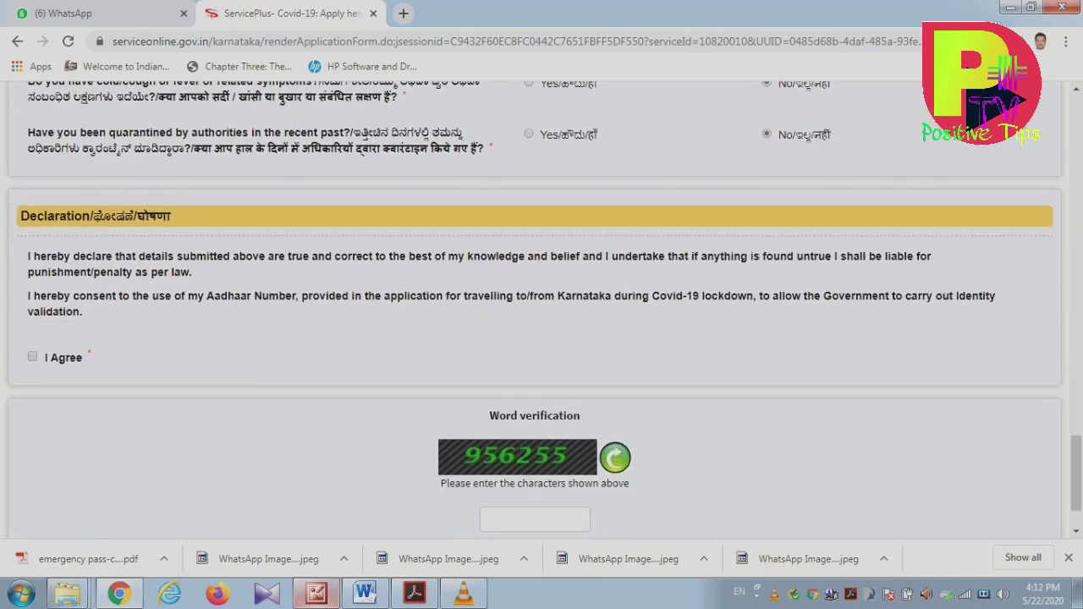
Enter the displayed word verification code in the Word verification box
{"action": "left_click", "coordinate": [535, 520]}
{"action": "type", "text": "956255"}
{"action": "scroll", "coordinate": [542, 313], "scroll_direction": "down", "scroll_amount": 1}
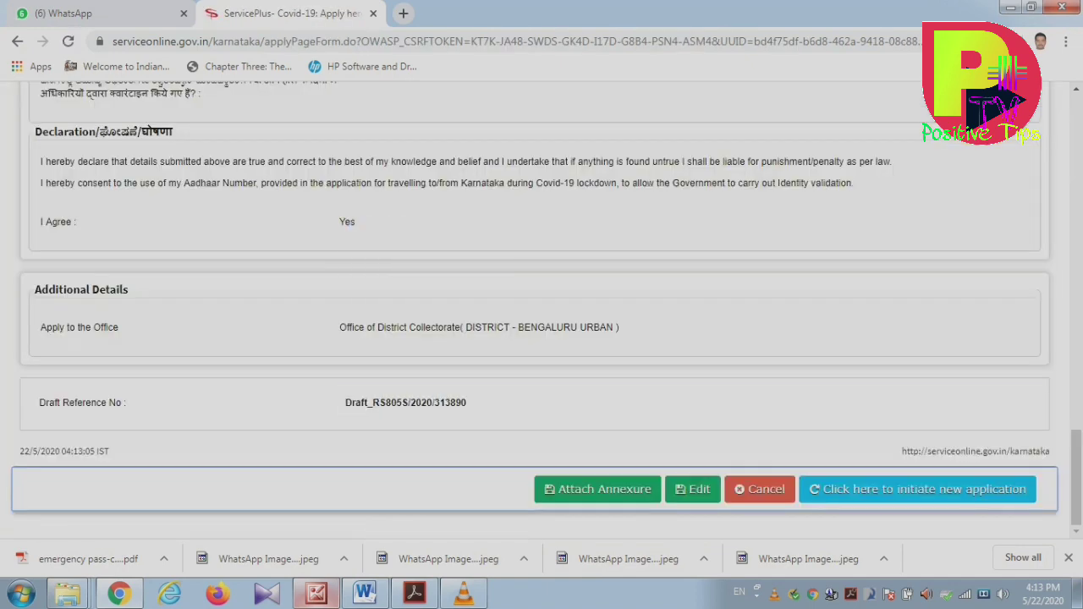
Scroll up and down through the draft application summary to review it
{"action": "scroll", "coordinate": [542, 305], "scroll_direction": "up", "scroll_amount": 15}
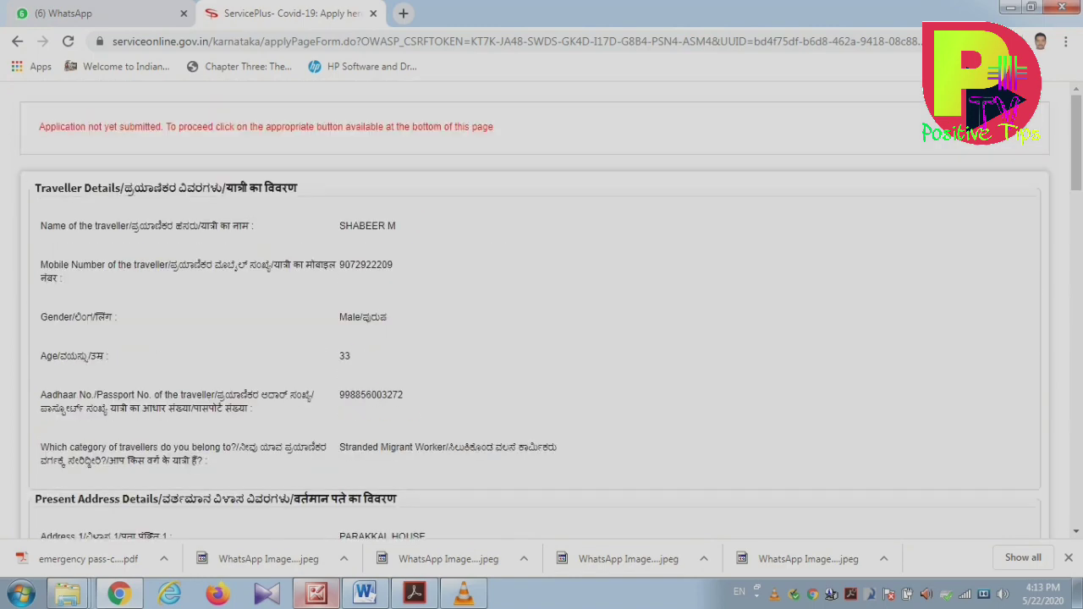
{"action": "scroll", "coordinate": [542, 305], "scroll_direction": "down", "scroll_amount": 2}
{"action": "scroll", "coordinate": [542, 305], "scroll_direction": "up", "scroll_amount": 2}
{"action": "scroll", "coordinate": [542, 305], "scroll_direction": "down", "scroll_amount": 8}
{"action": "scroll", "coordinate": [542, 304], "scroll_direction": "down", "scroll_amount": 10}
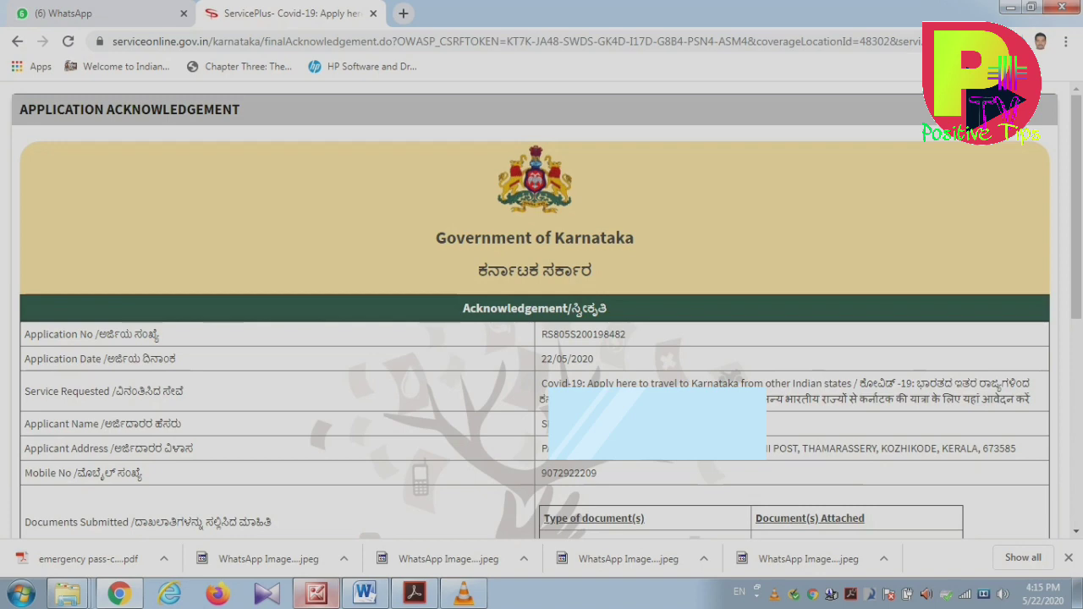
{"action": "scroll", "coordinate": [535, 377], "scroll_direction": "down", "scroll_amount": 1}
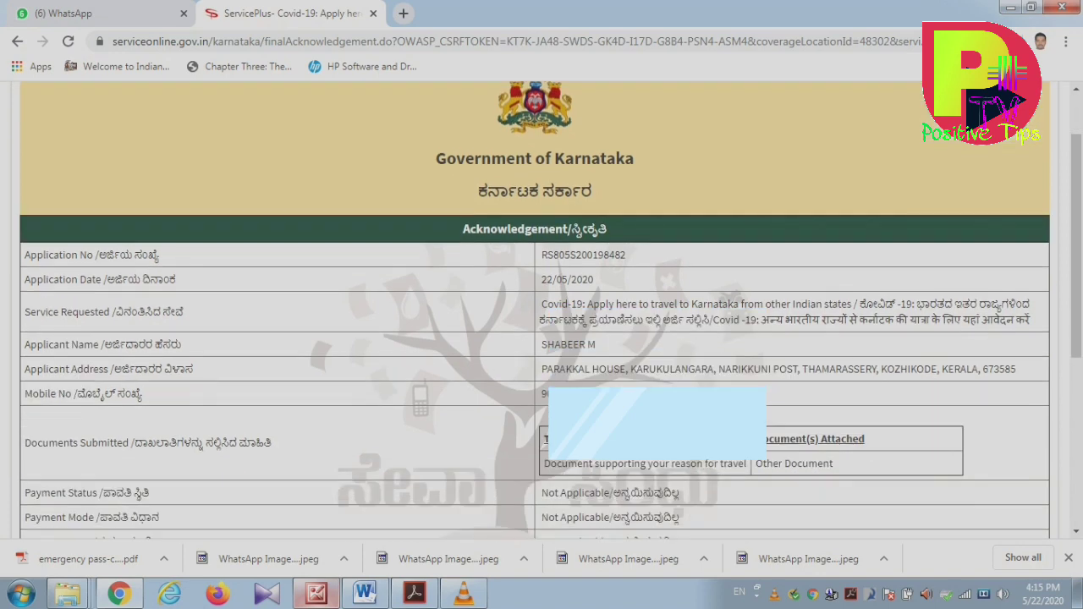
{"action": "scroll", "coordinate": [535, 337], "scroll_direction": "down", "scroll_amount": 1}
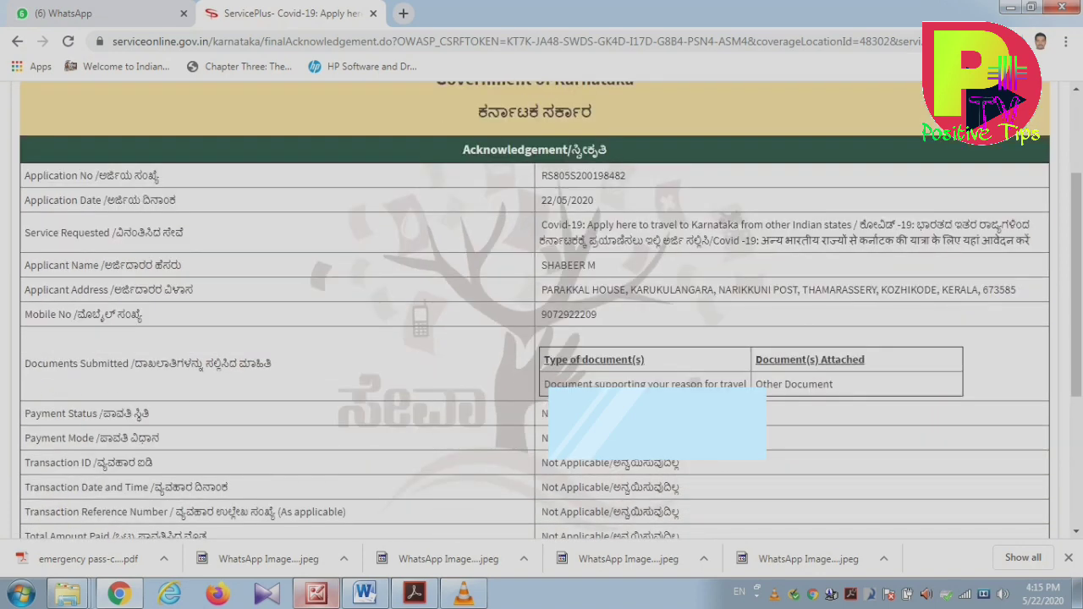
{"action": "scroll", "coordinate": [535, 311], "scroll_direction": "down", "scroll_amount": 3}
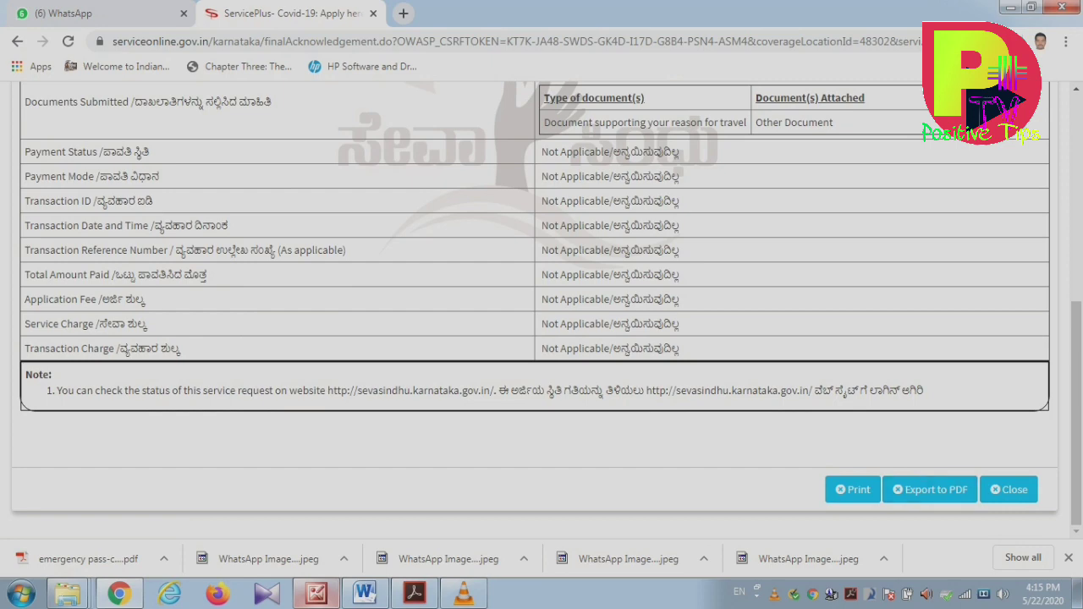
{"action": "scroll", "coordinate": [535, 310], "scroll_direction": "up", "scroll_amount": 5}
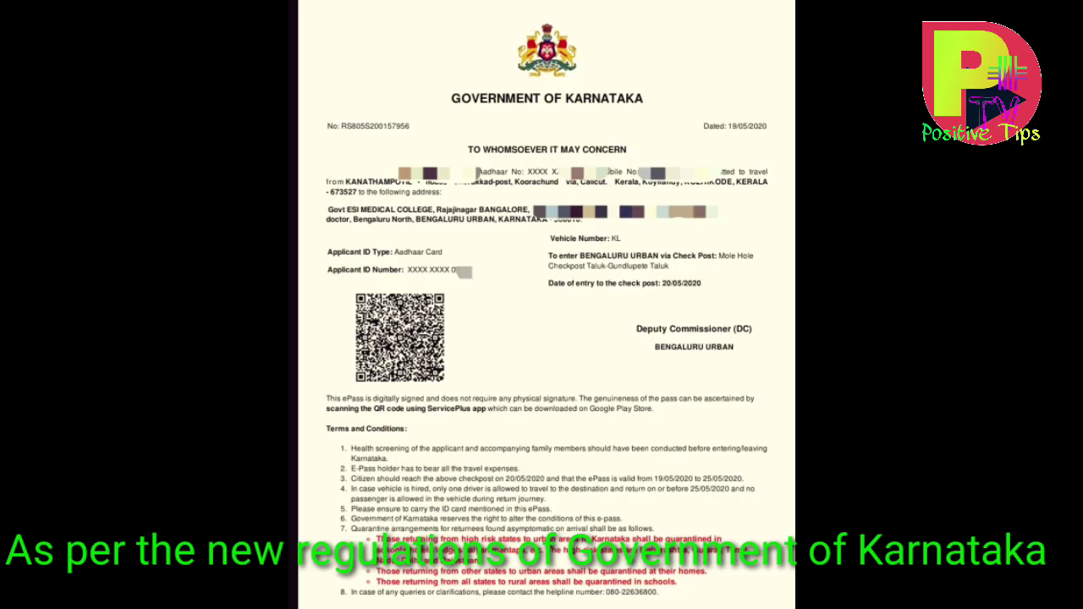